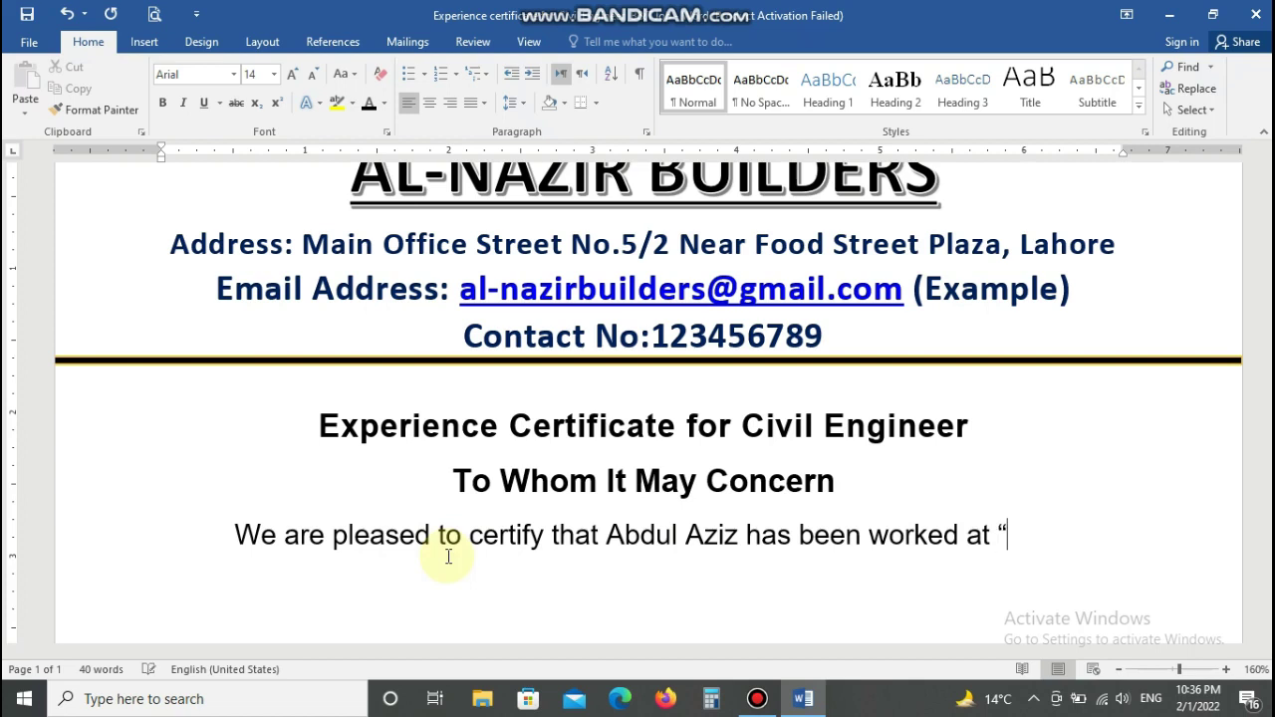
Step: Add "Al-Nazir Builders" and the period 1st December 2019 to 30 November 2021 (2 Years)
{"action": "type", "text": "Al-Naz"}
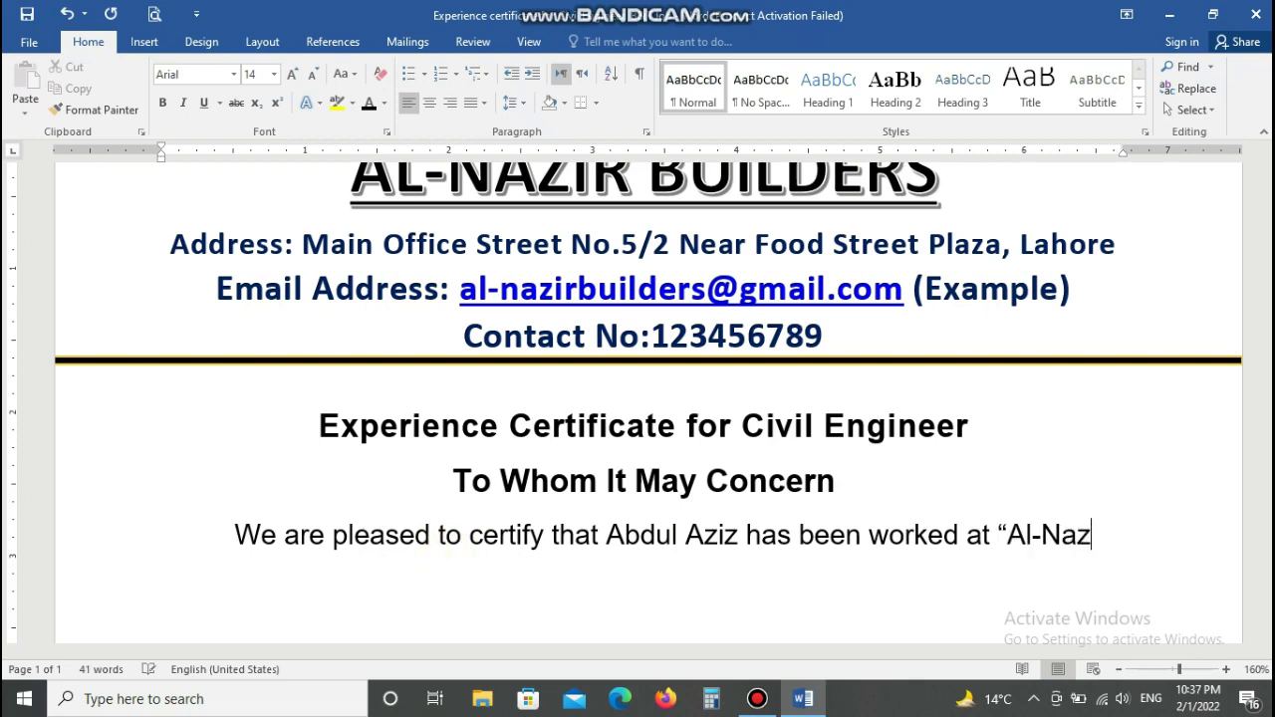
{"action": "type", "text": "ir Builde"}
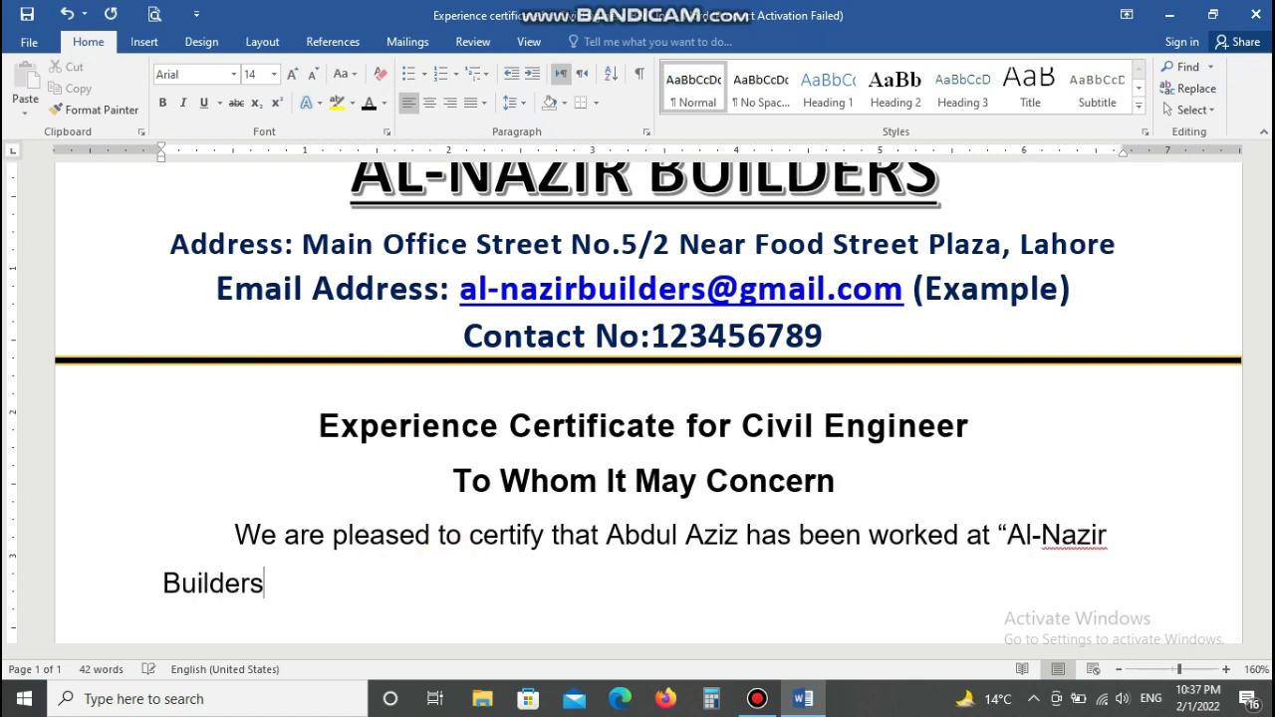
{"action": "type", "text": "rs\" for the "}
{"action": "type", "text": "pero"}
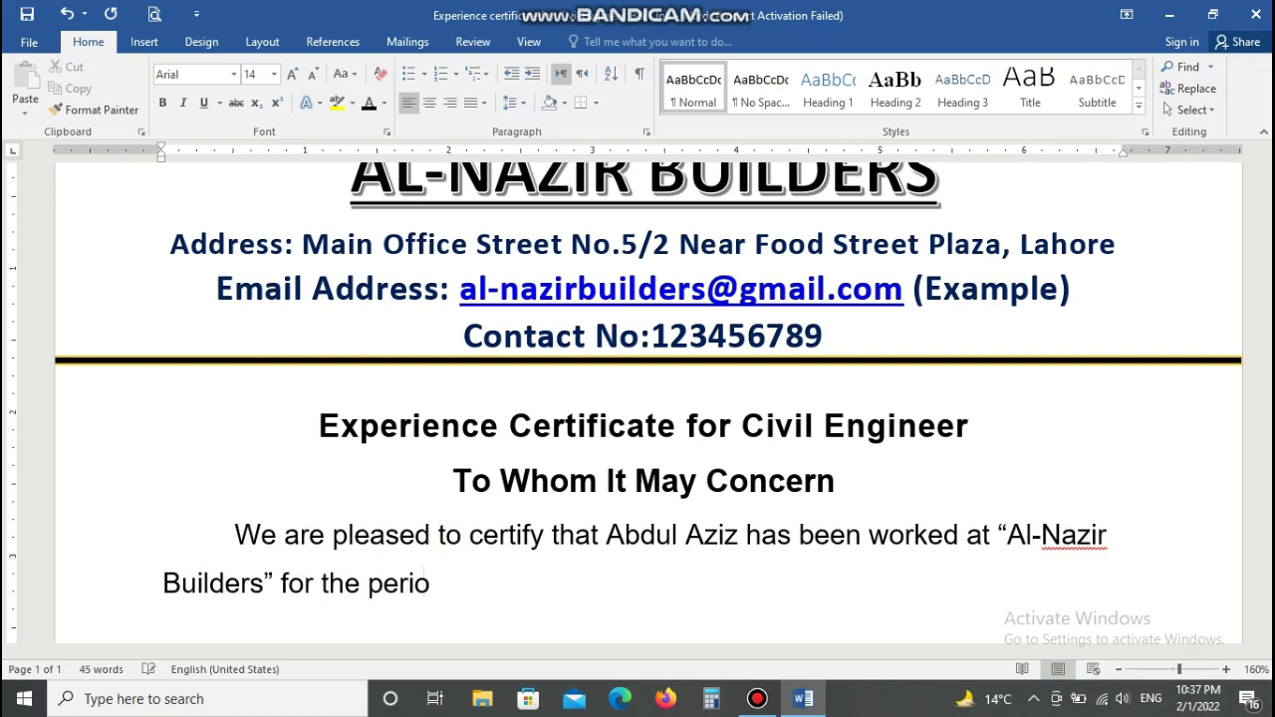
{"action": "type", "text": "d from"}
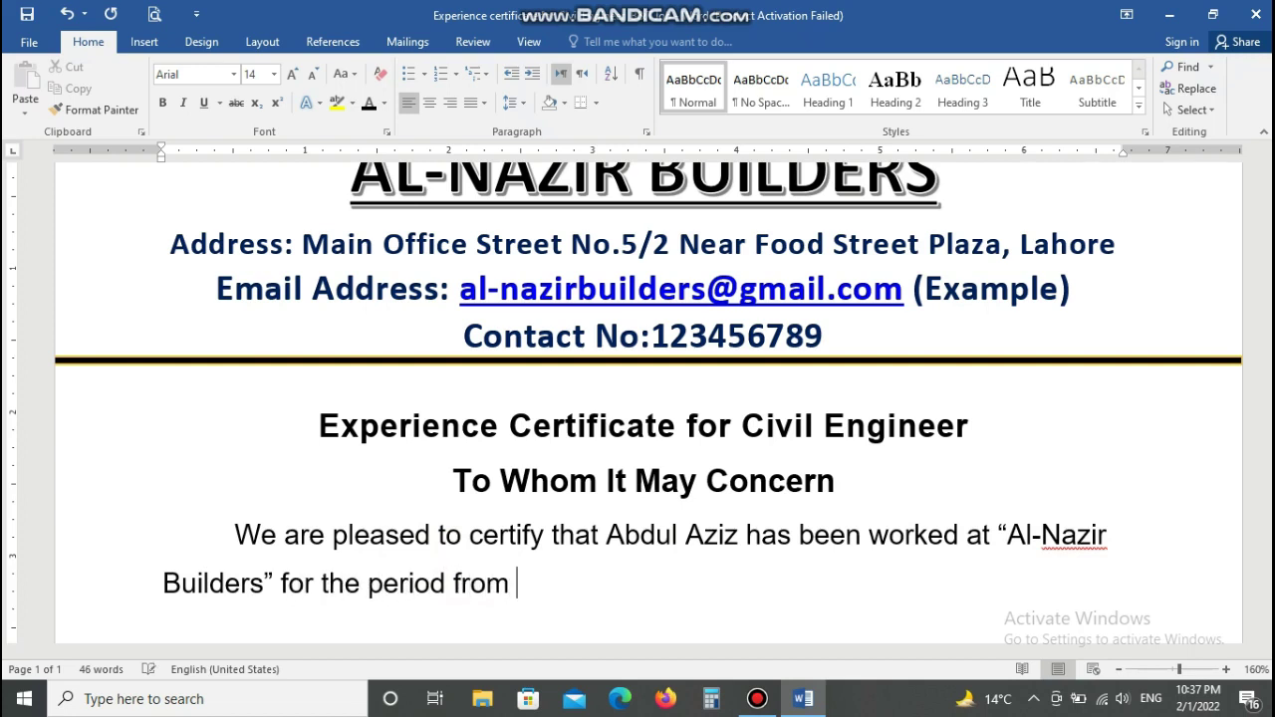
{"action": "type", "text": " 1st December 2021"}
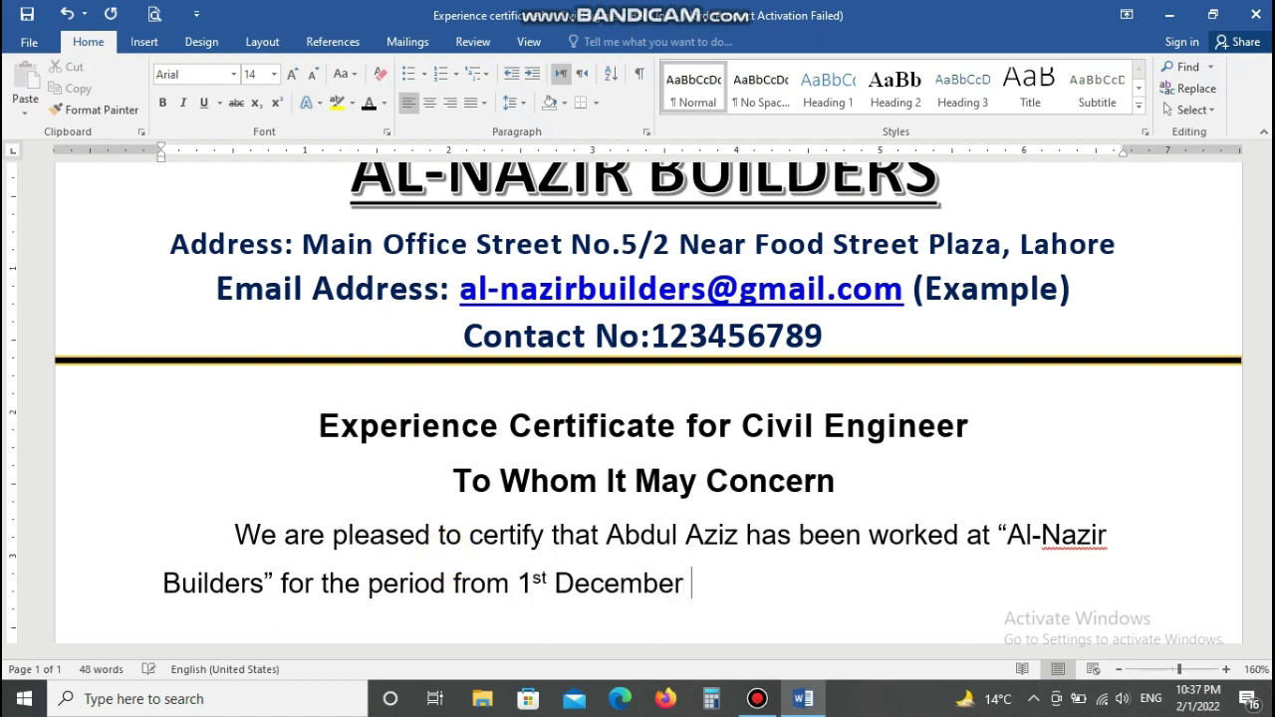
{"action": "key", "text": "BackSpace"}
{"action": "key", "text": "BackSpace"}
{"action": "type", "text": "19"}
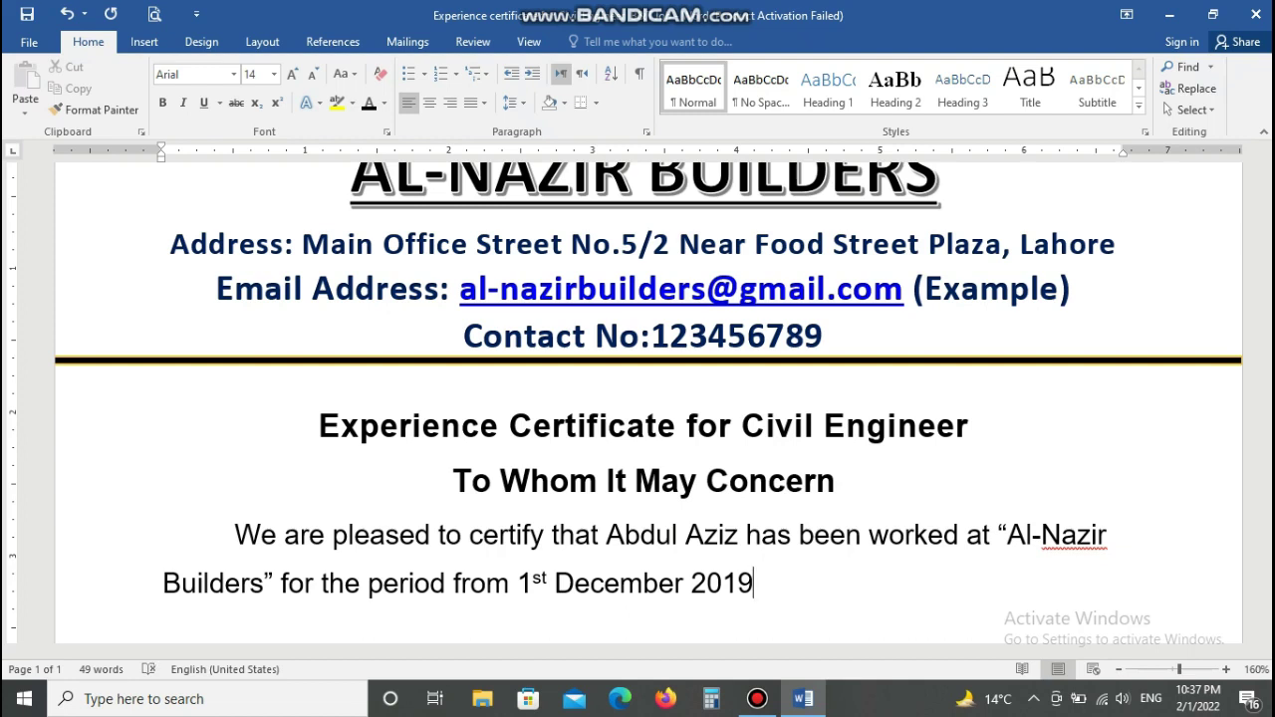
{"action": "type", "text": " to 30 No"}
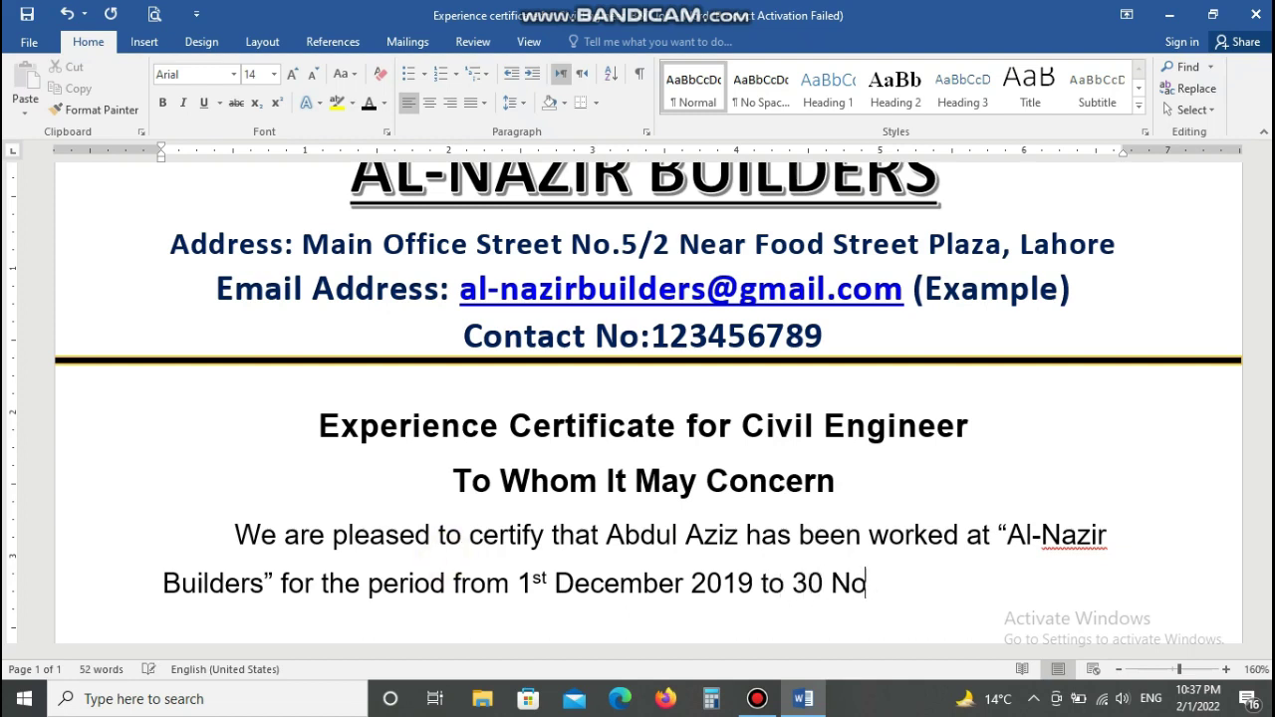
{"action": "type", "text": "vember 2021"}
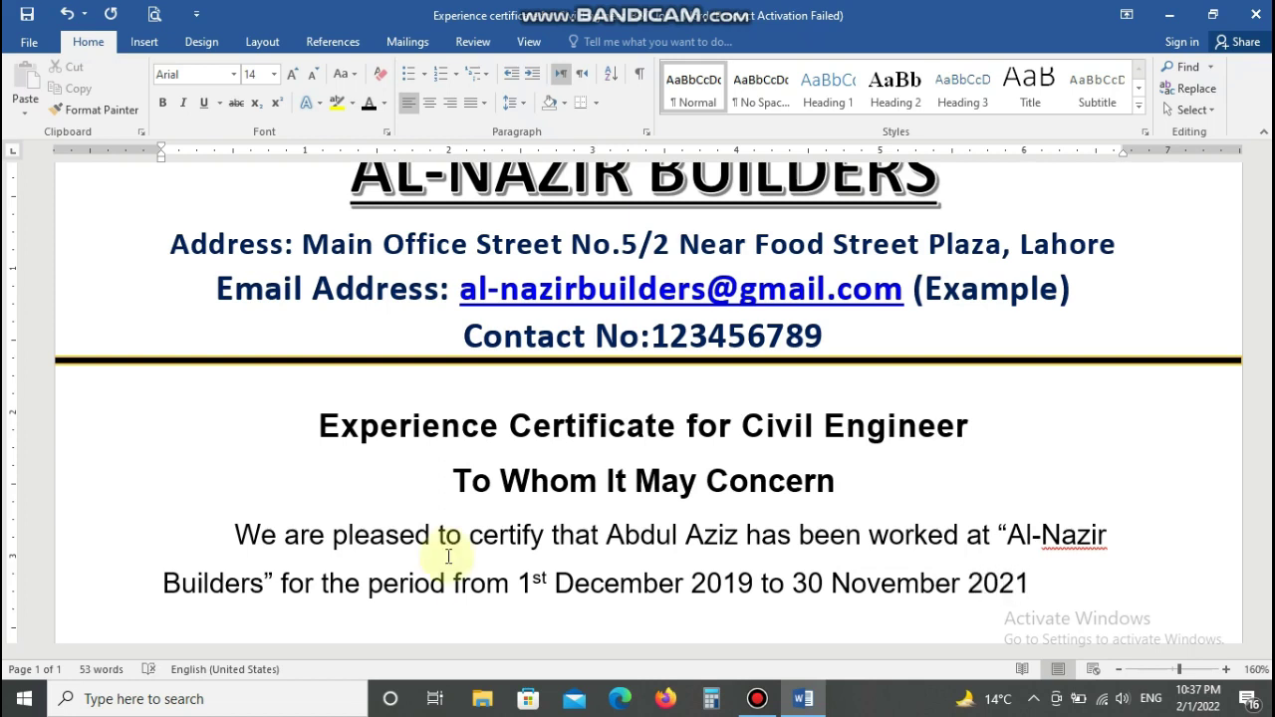
{"action": "type", "text": " (2 Years"}
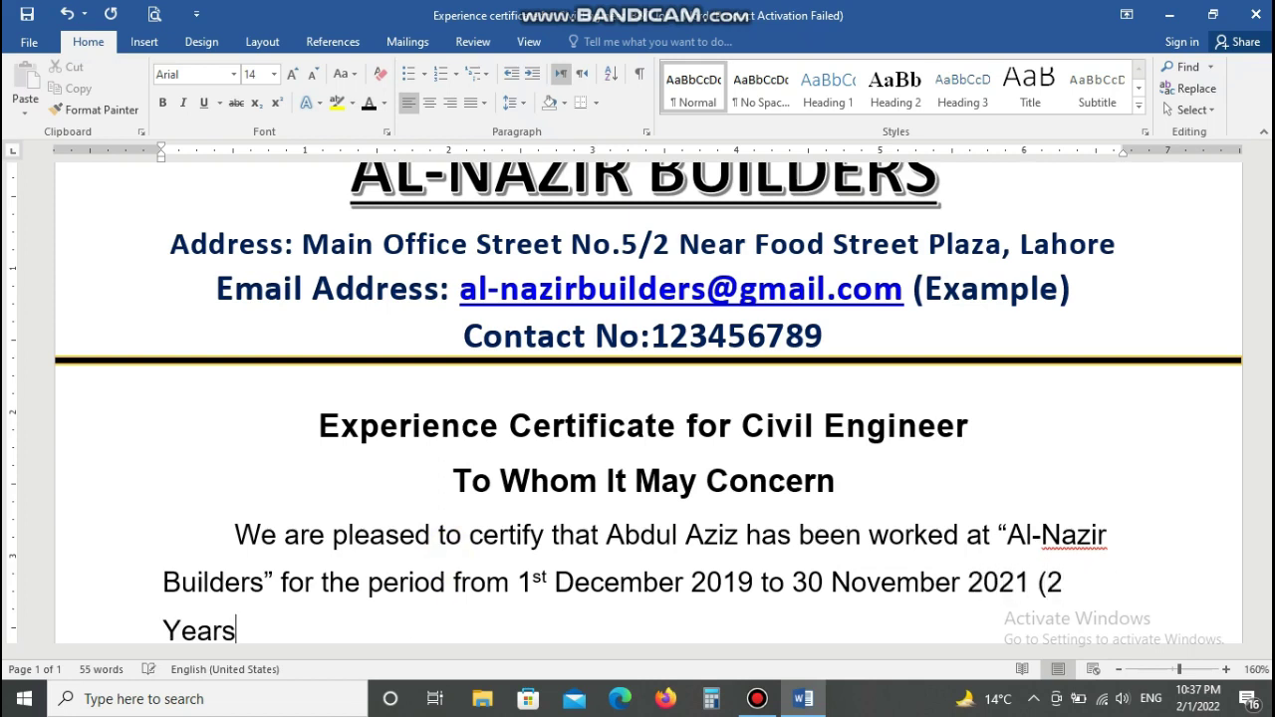
{"action": "type", "text": "). He h"}
{"action": "scroll", "coordinate": [1267, 633], "scroll_direction": "down", "scroll_amount": 2}
{"action": "scroll", "coordinate": [1267, 634], "scroll_direction": "down", "scroll_amount": 1}
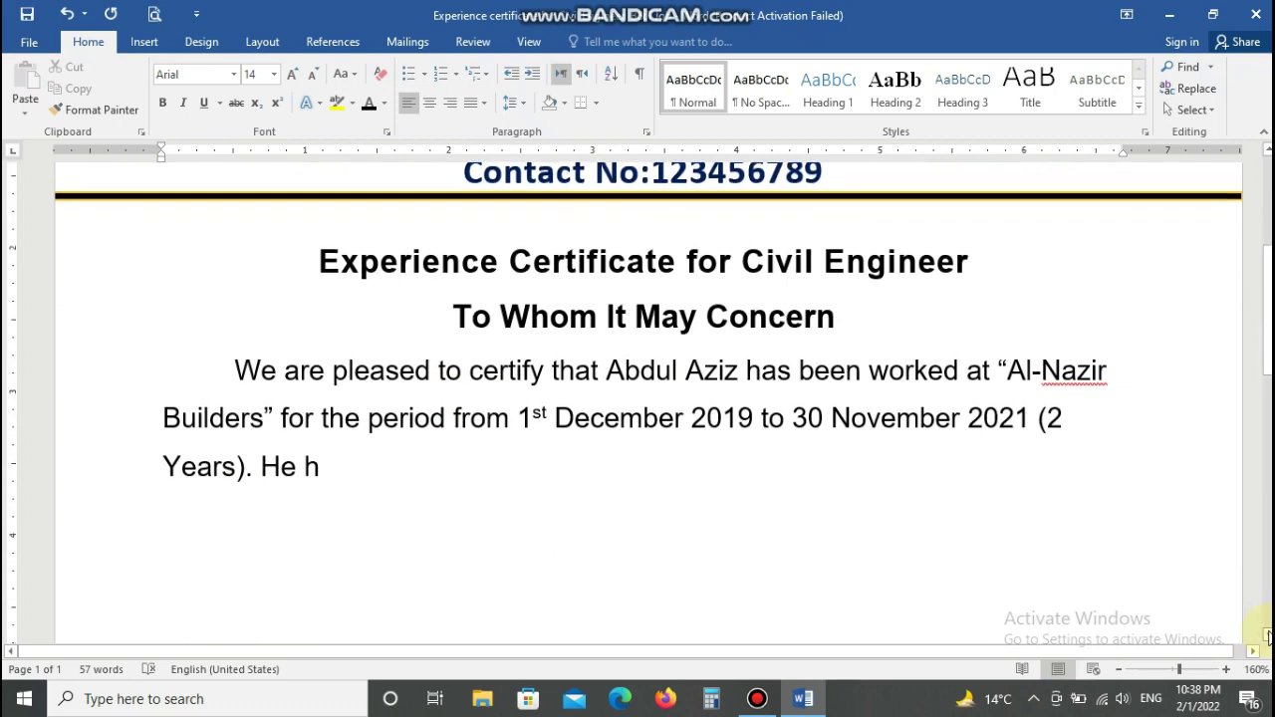
Step: Continue with 'He hired initially trainee as civil engineer (B&R) and due to his excellent'
{"action": "type", "text": "ired"}
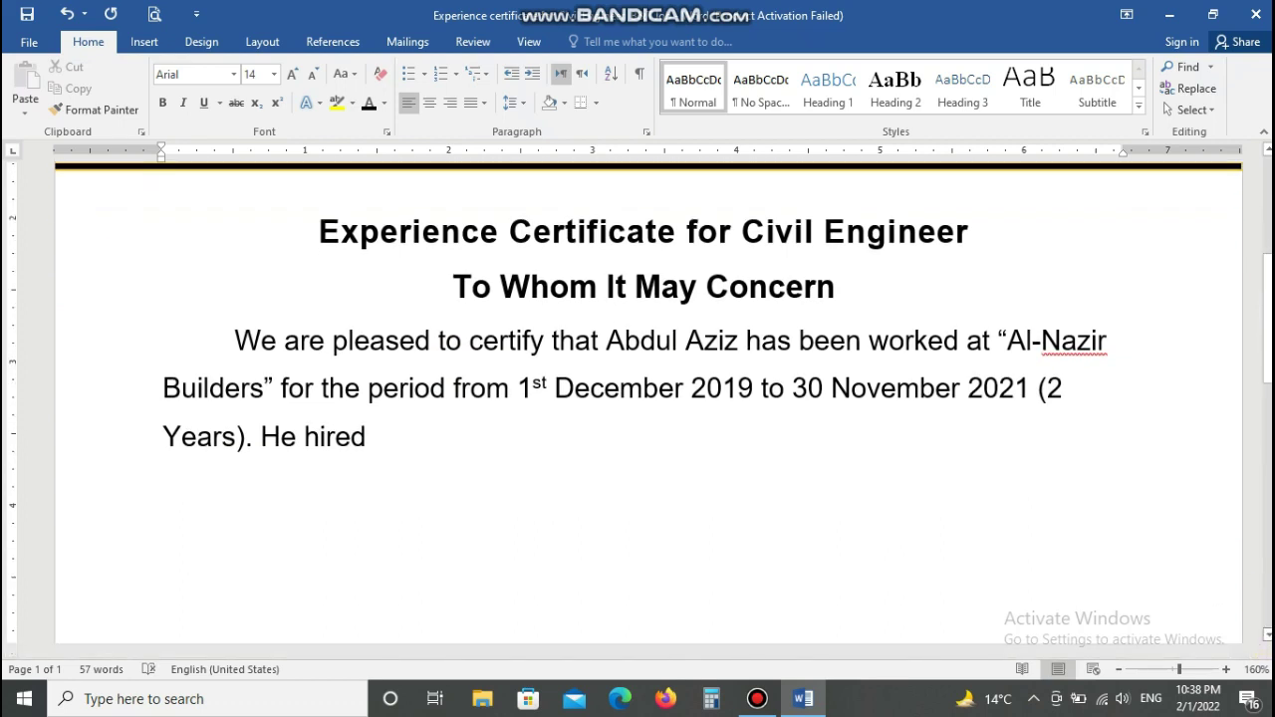
{"action": "type", "text": " initaly"}
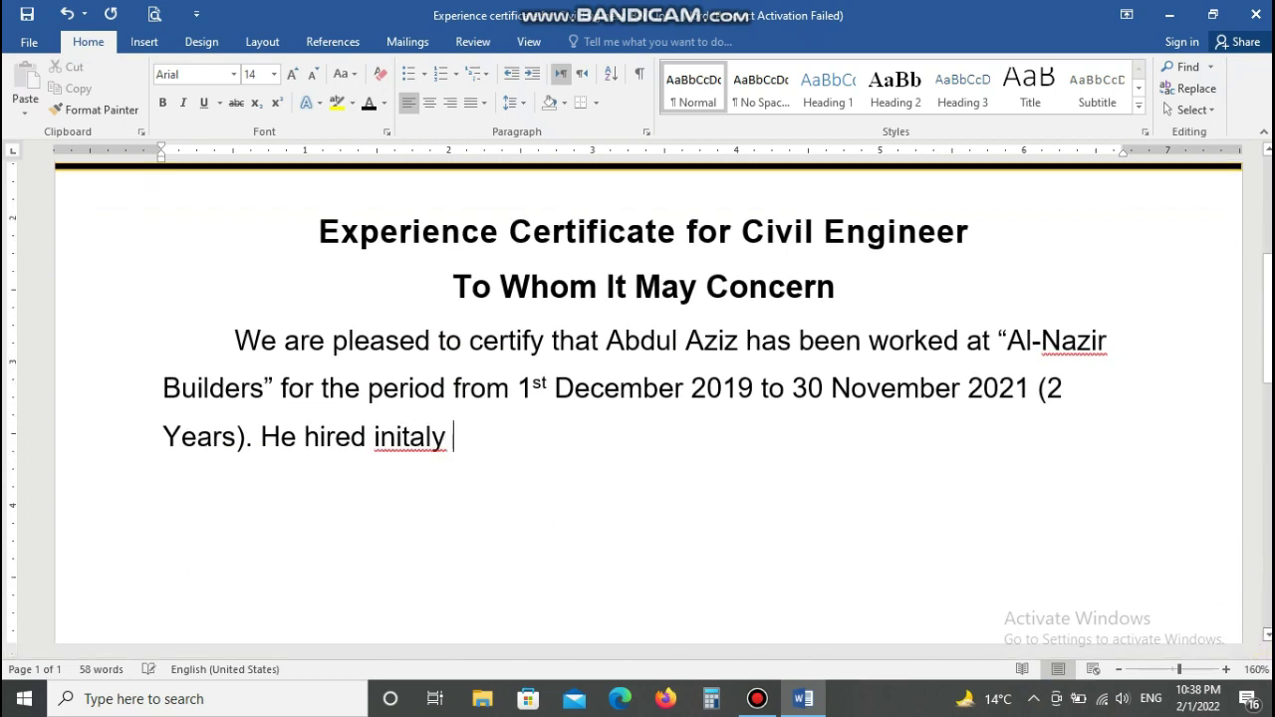
{"action": "key", "text": "BackSpace"}
{"action": "key", "text": "BackSpace"}
{"action": "key", "text": "BackSpace"}
{"action": "key", "text": "BackSpace"}
{"action": "type", "text": "i"}
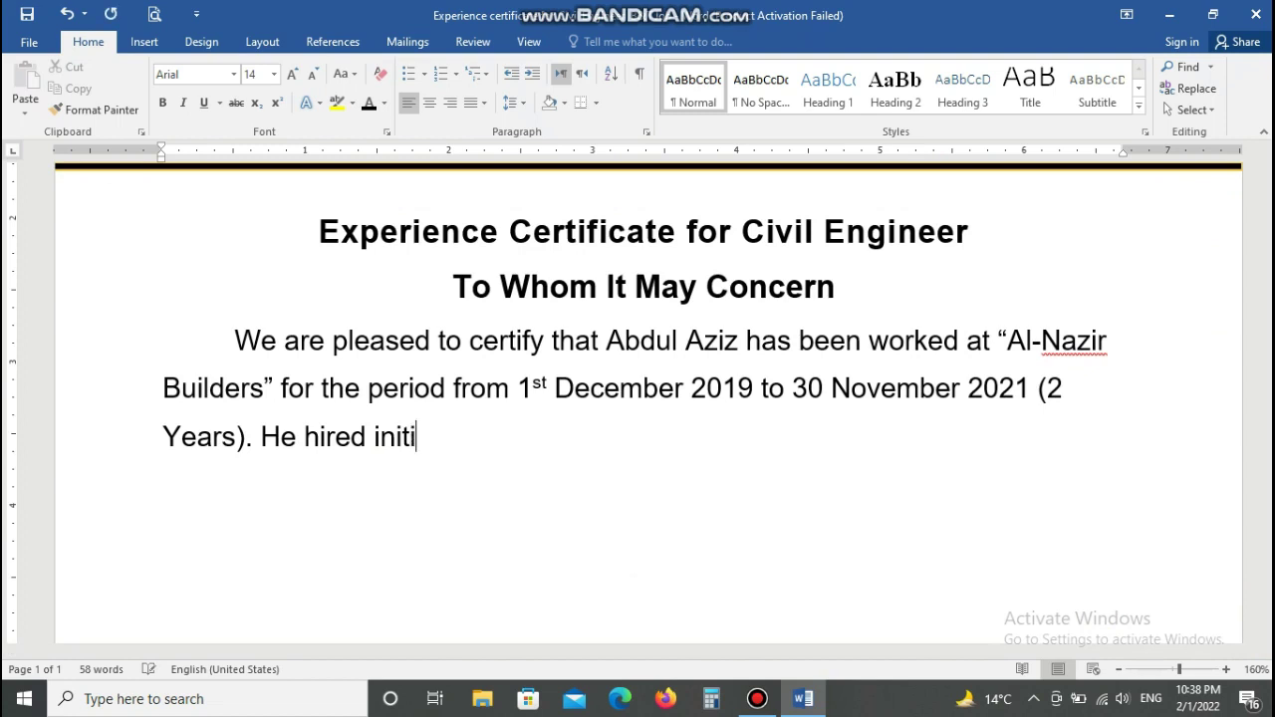
{"action": "type", "text": "ly"}
{"action": "key", "text": "ctrl+BackSpace"}
{"action": "type", "text": "initially "}
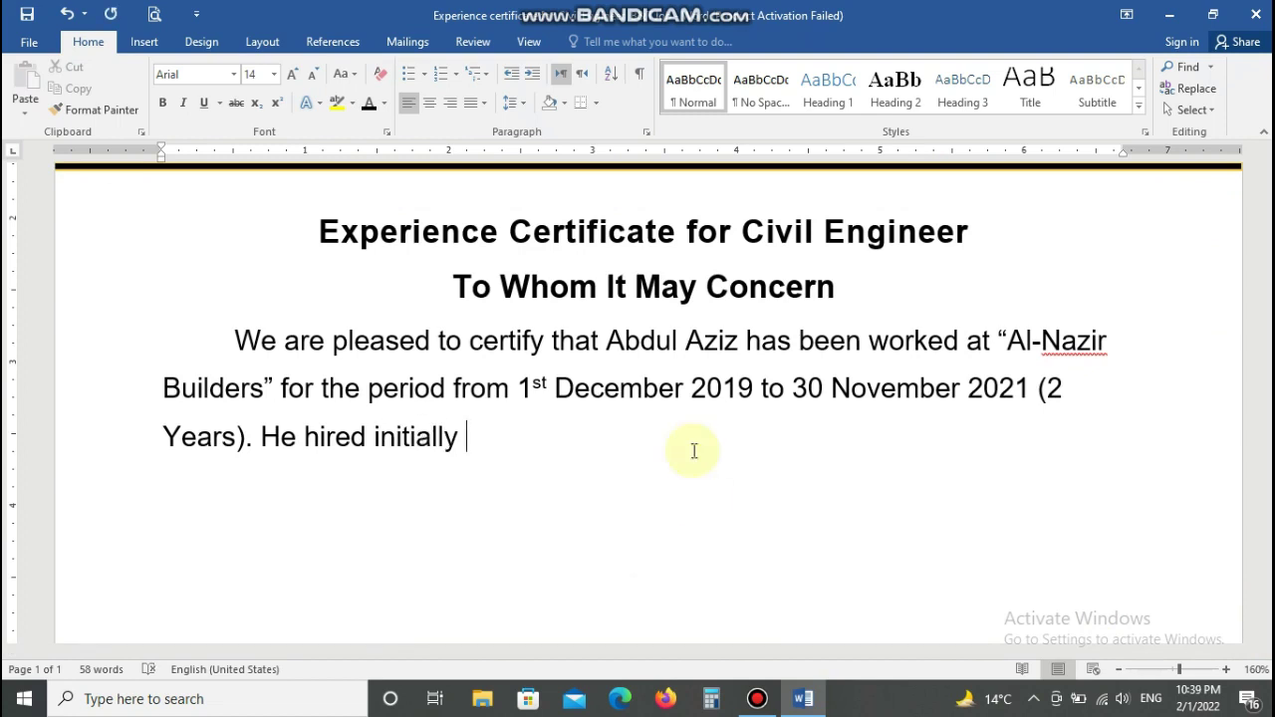
{"action": "type", "text": "trainee "}
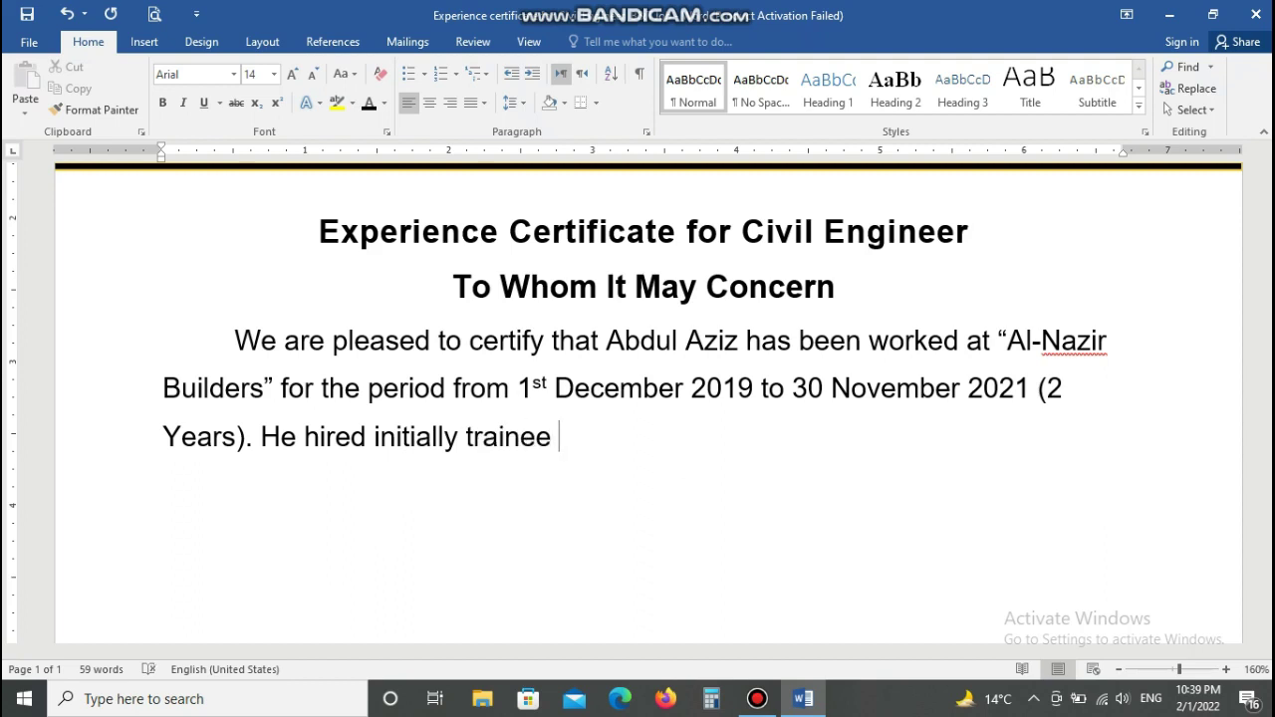
{"action": "type", "text": "as civil en"}
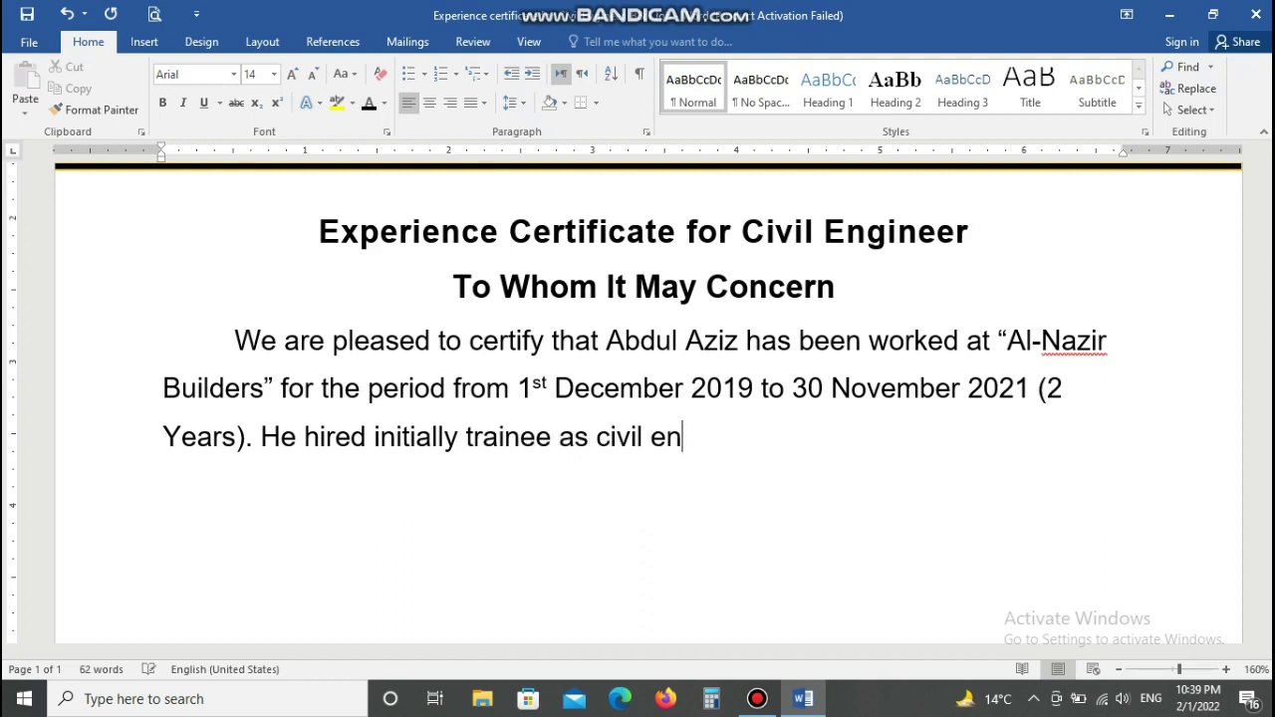
{"action": "type", "text": "gineer ("}
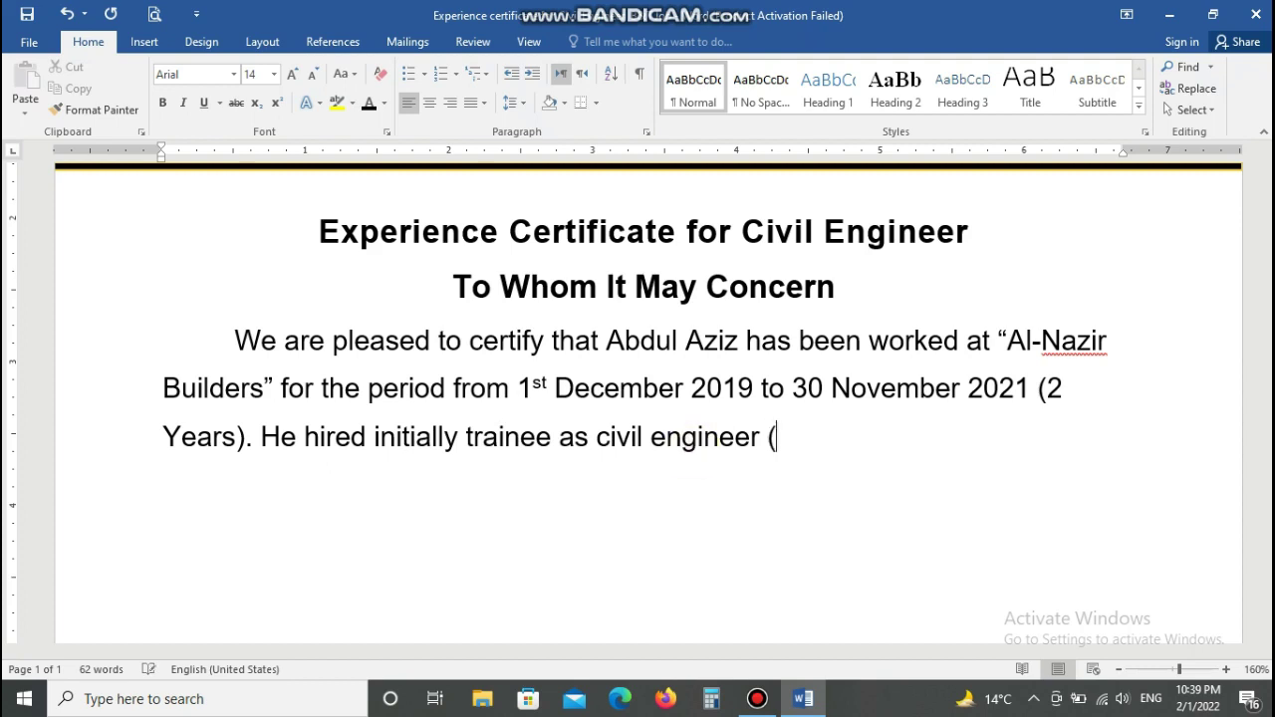
{"action": "type", "text": "B&R) "}
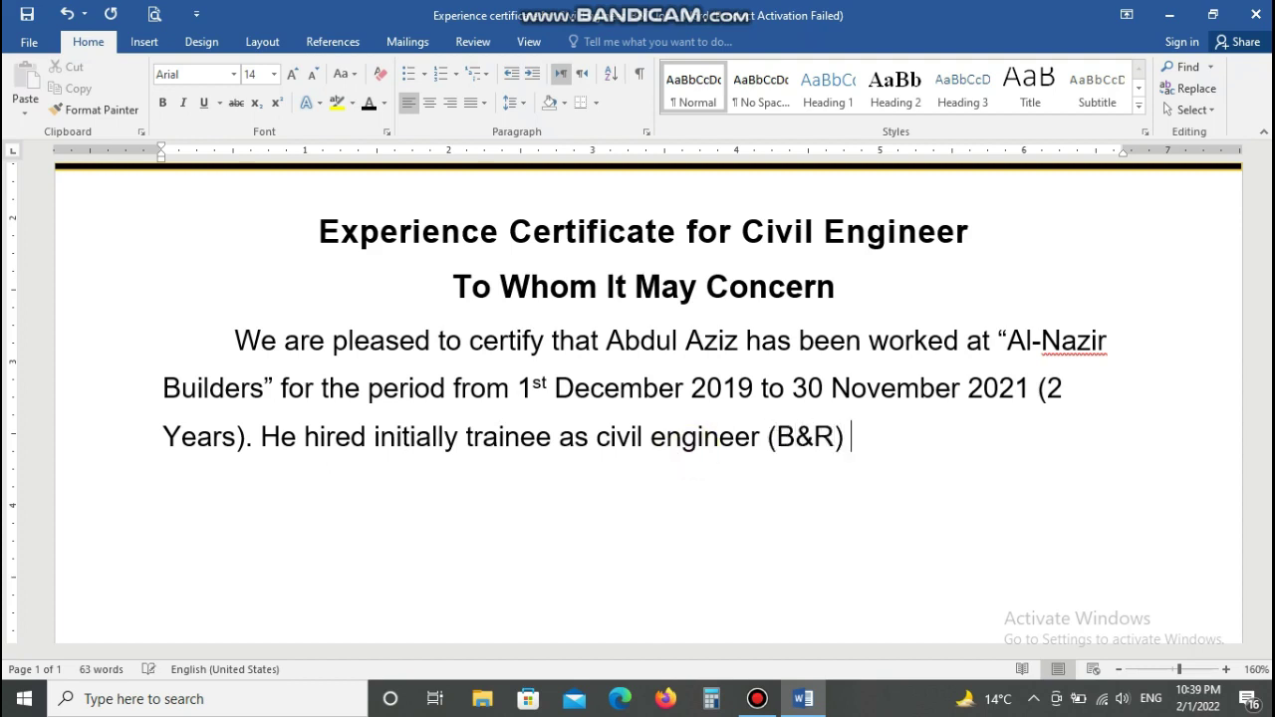
{"action": "type", "text": "and due to"}
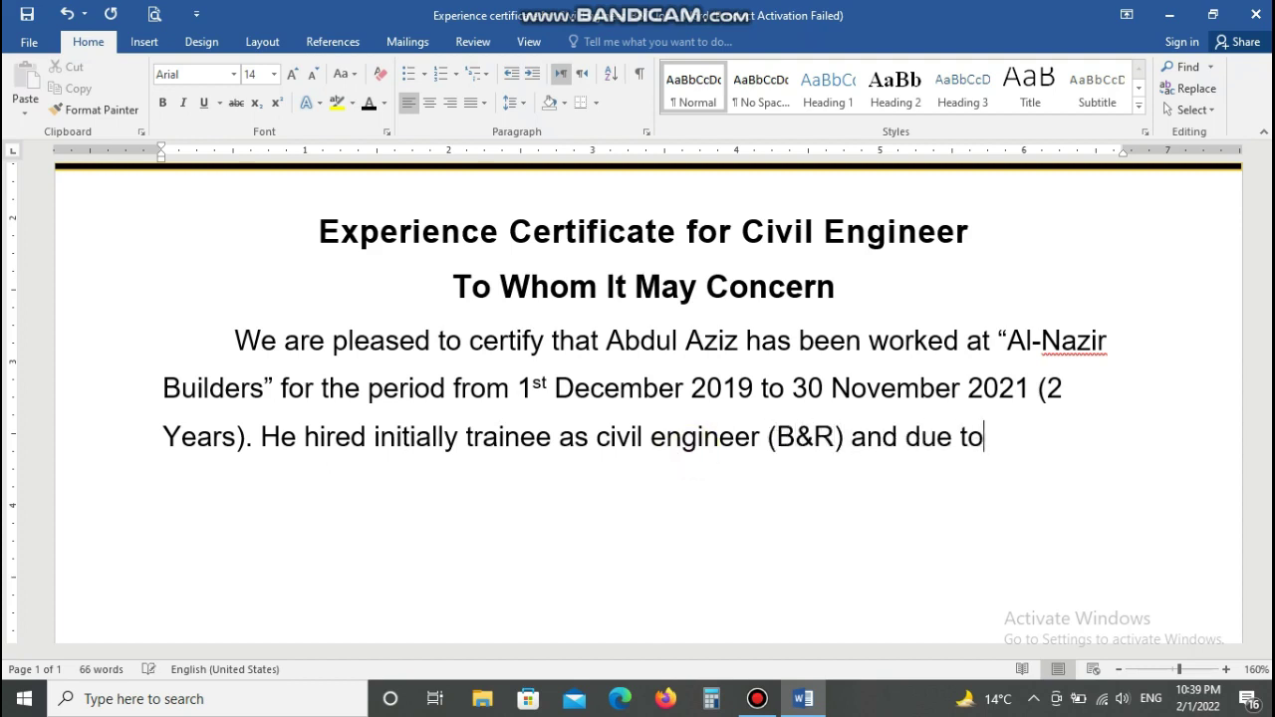
{"action": "type", "text": " his"}
{"action": "type", "text": " excellent"}
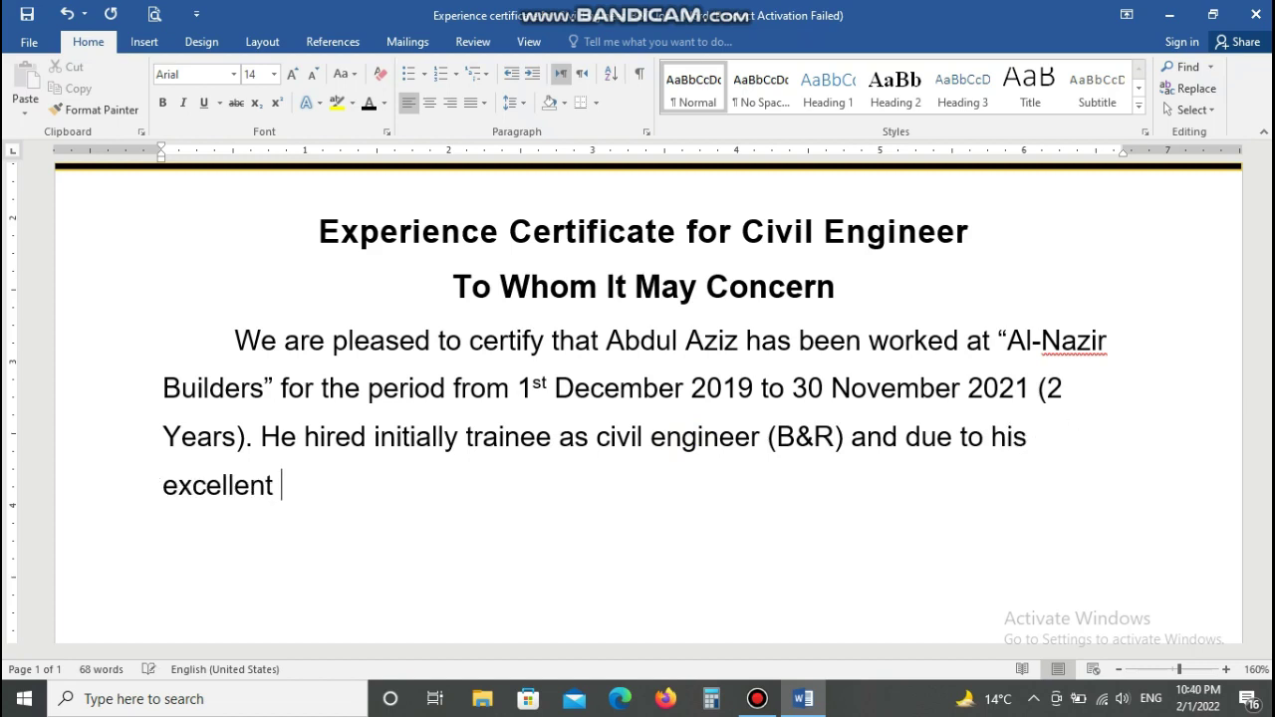
Step: Justify the body paragraph
{"action": "left_click_drag", "start_coordinate": [234, 340], "coordinate": [294, 488]}
{"action": "left_click", "coordinate": [483, 103]}
{"action": "left_click", "coordinate": [500, 125]}
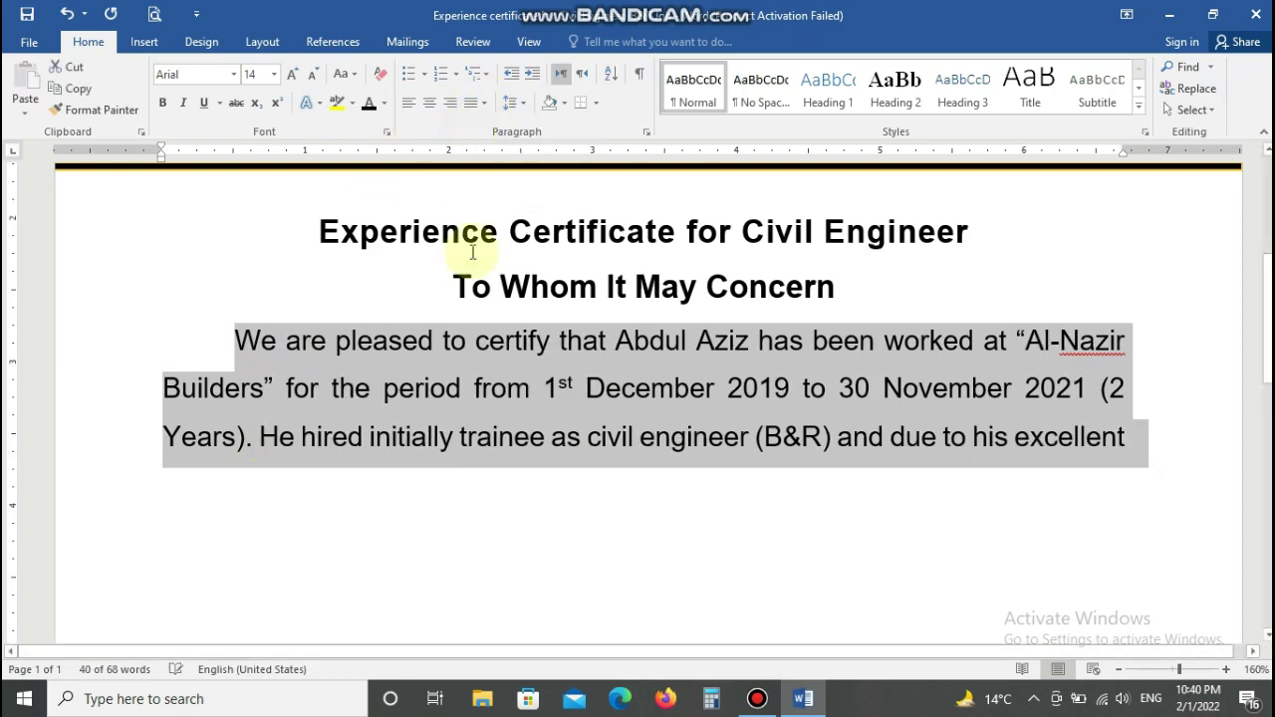
{"action": "left_click", "coordinate": [1132, 436]}
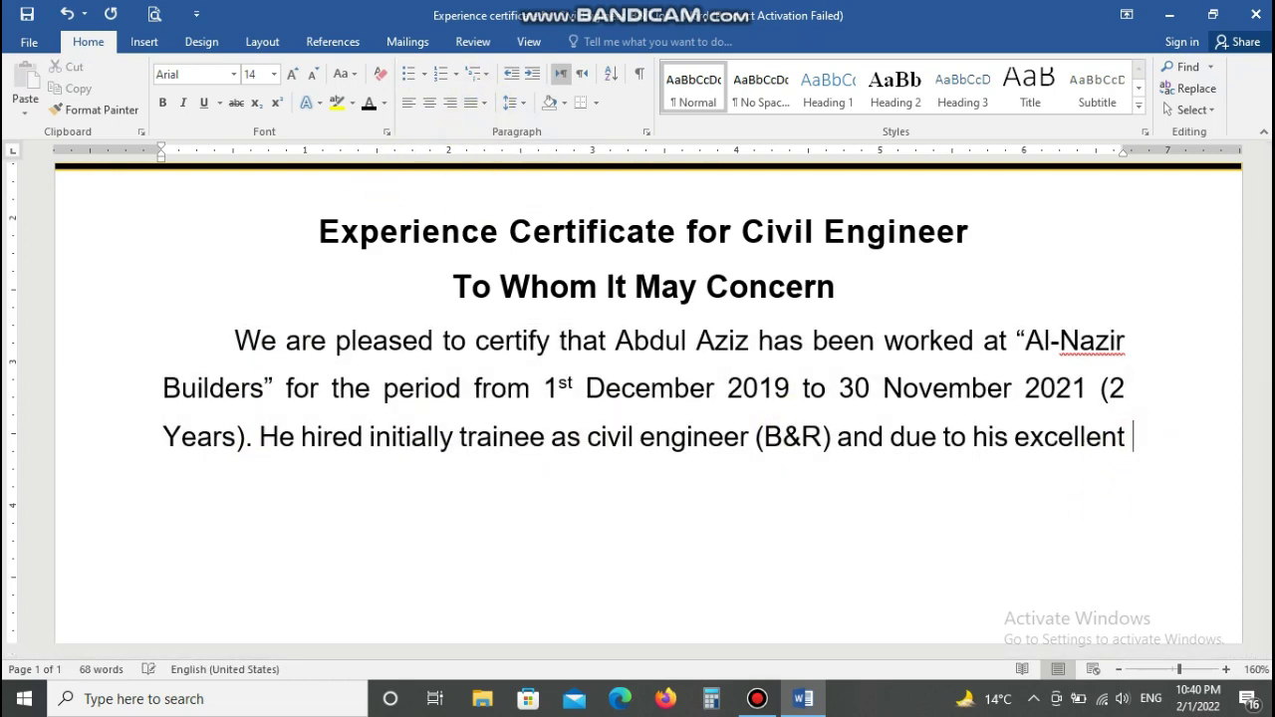
Step: Add the promotion-to-civil-engineer (B&R), commitment and best-wishes sentences, ending 'career and achievements.'
{"action": "type", "text": "job wo"}
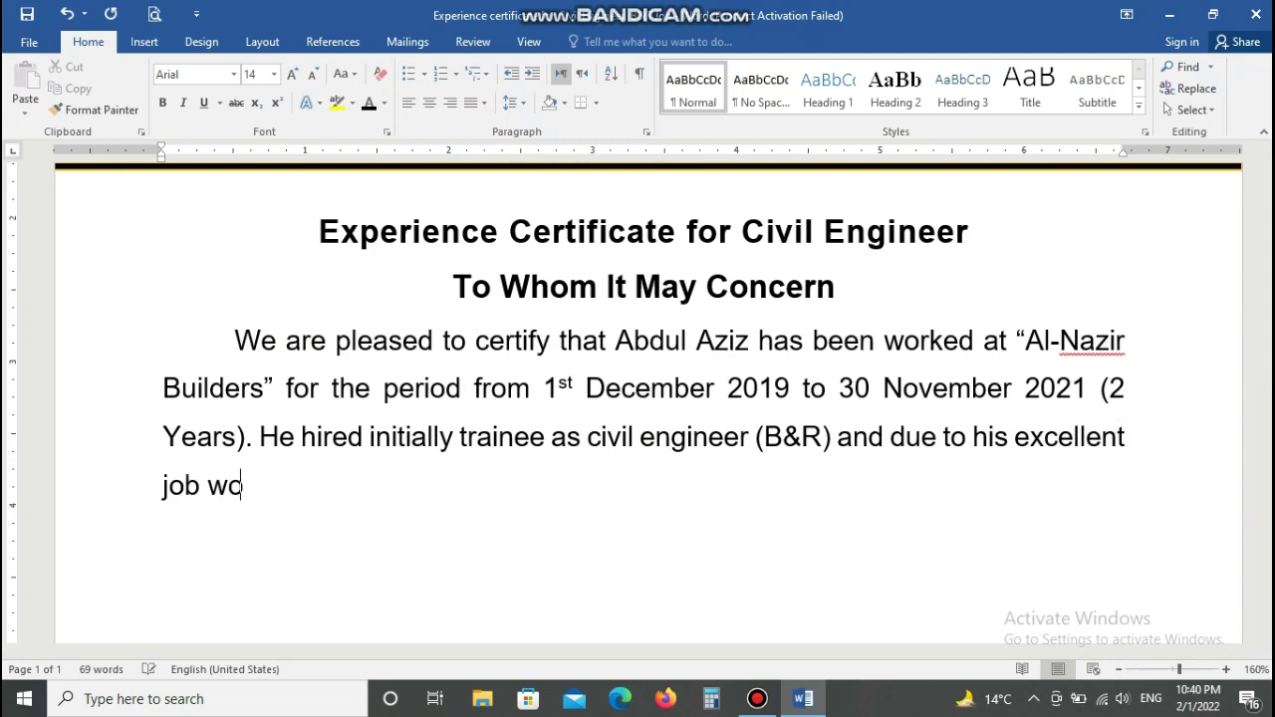
{"action": "type", "text": "rk and"}
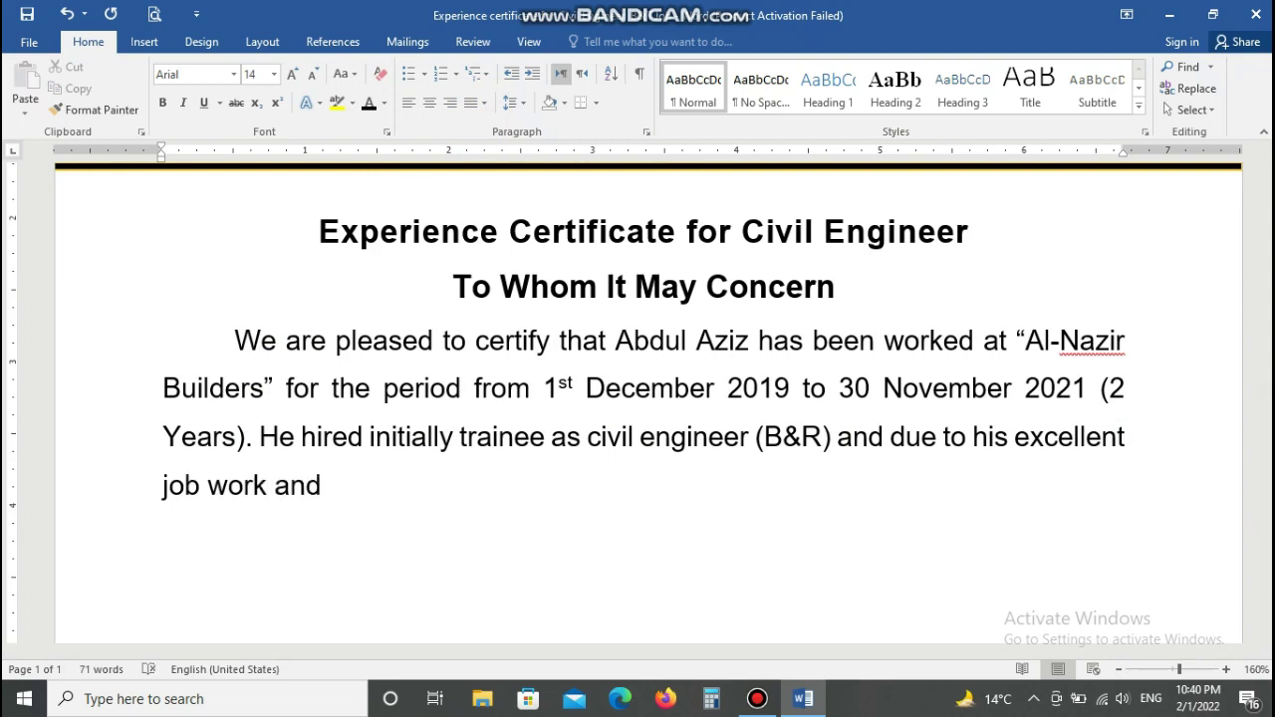
{"action": "type", "text": " effice"}
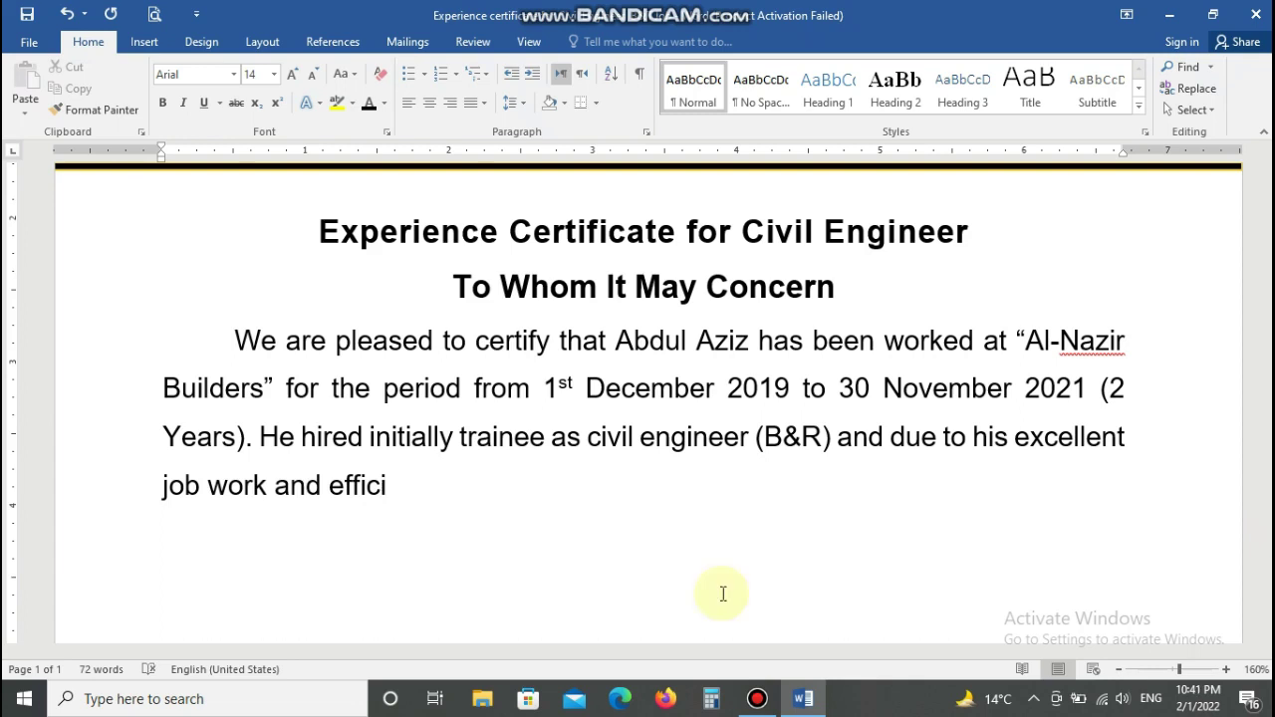
{"action": "type", "text": "ent"}
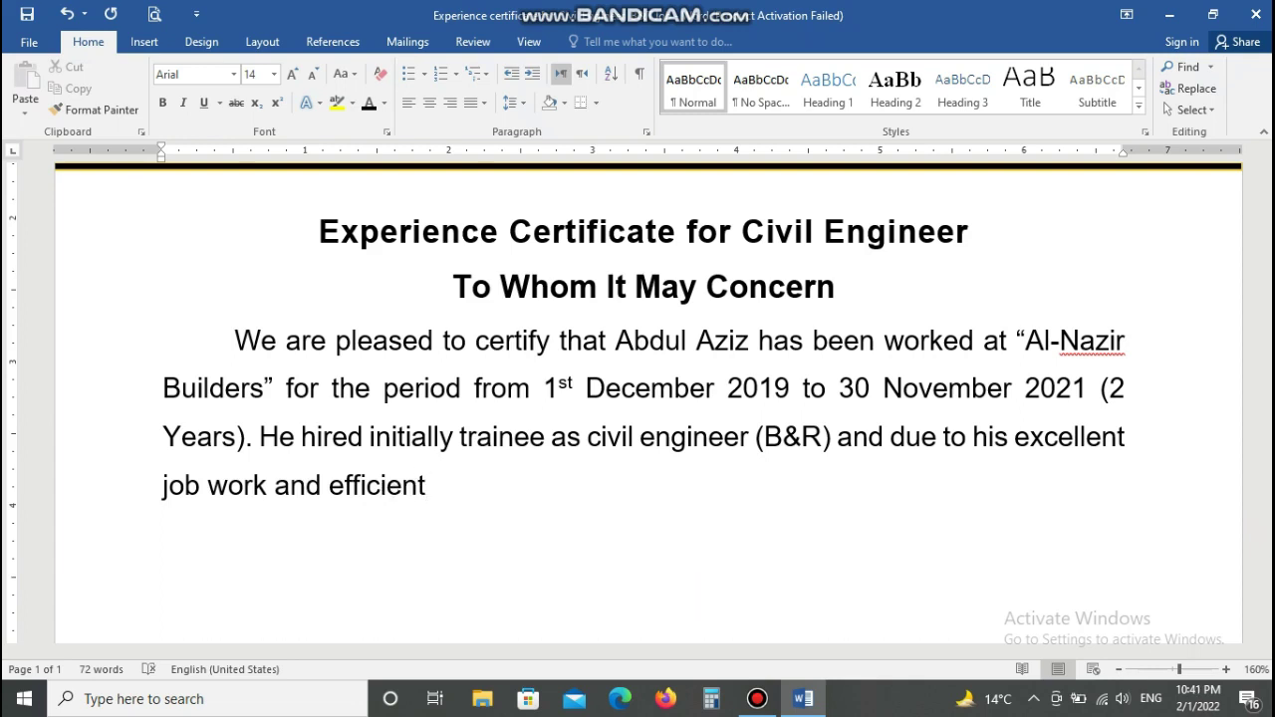
{"action": "type", "text": " in working h"}
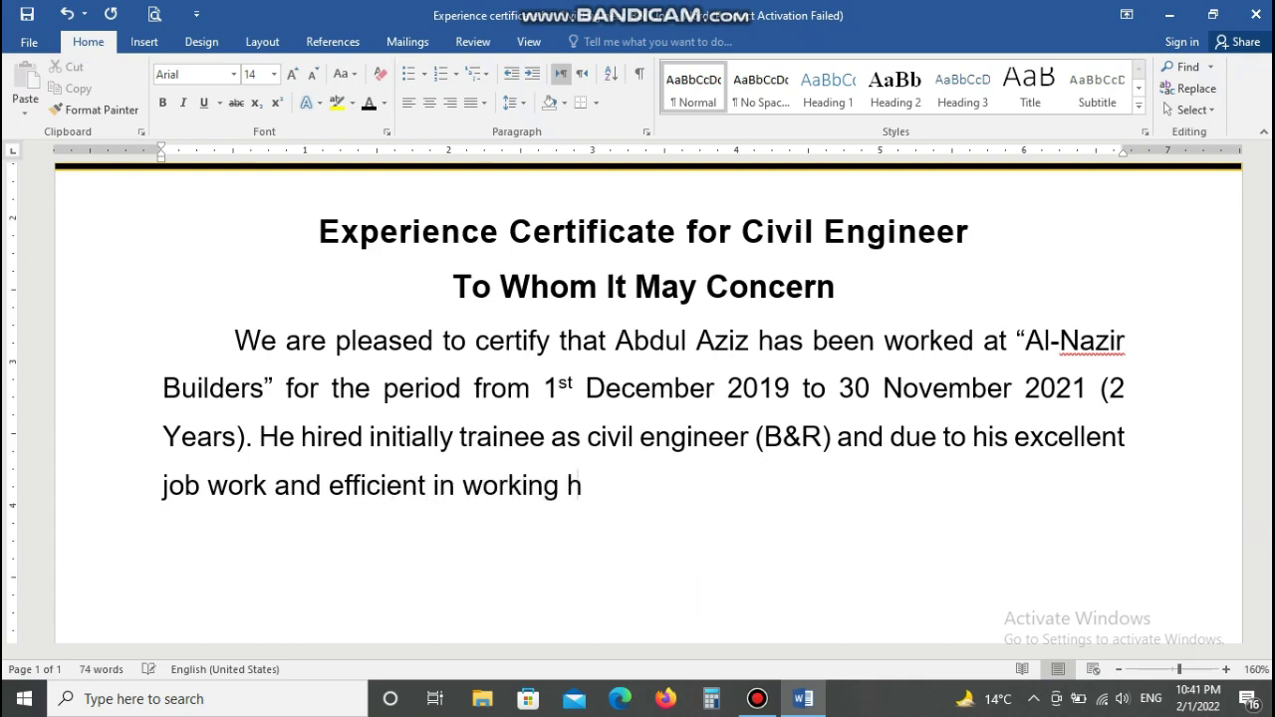
{"action": "type", "text": "e wa"}
{"action": "key", "text": "BackSpace"}
{"action": "key", "text": "BackSpace"}
{"action": "key", "text": "BackSpace"}
{"action": "type", "text": "has been"}
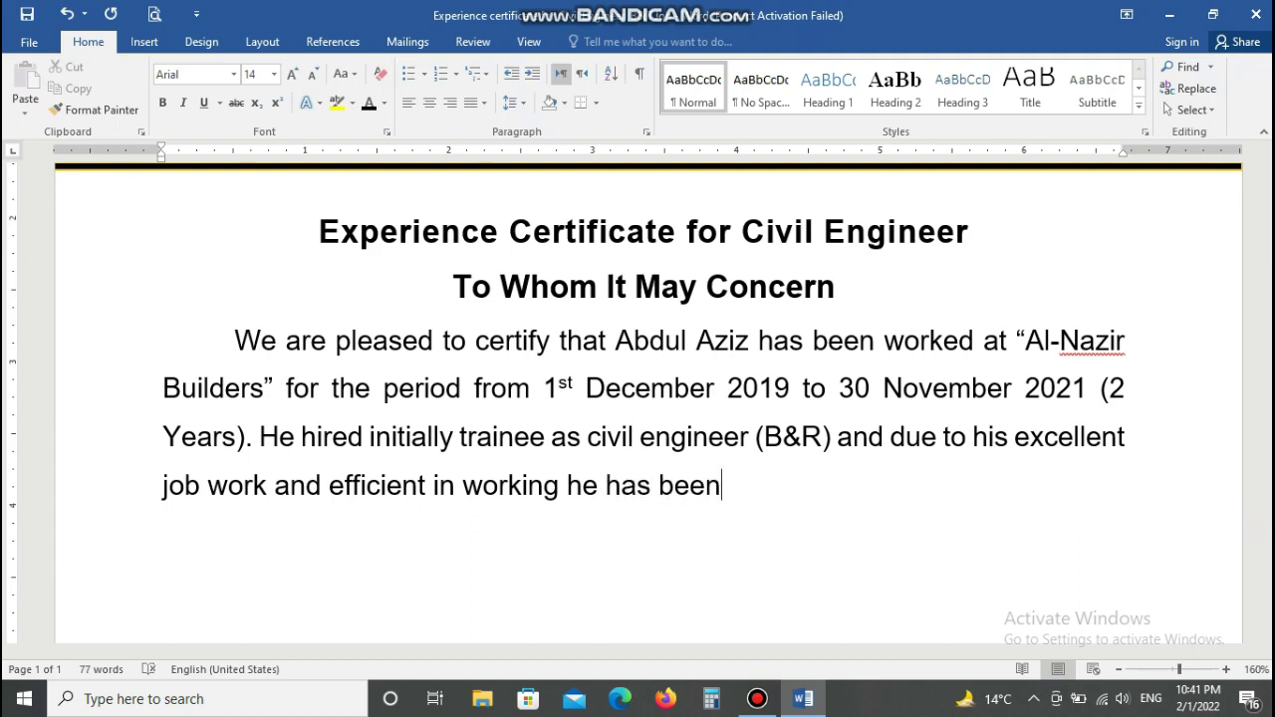
{"action": "type", "text": " promo"}
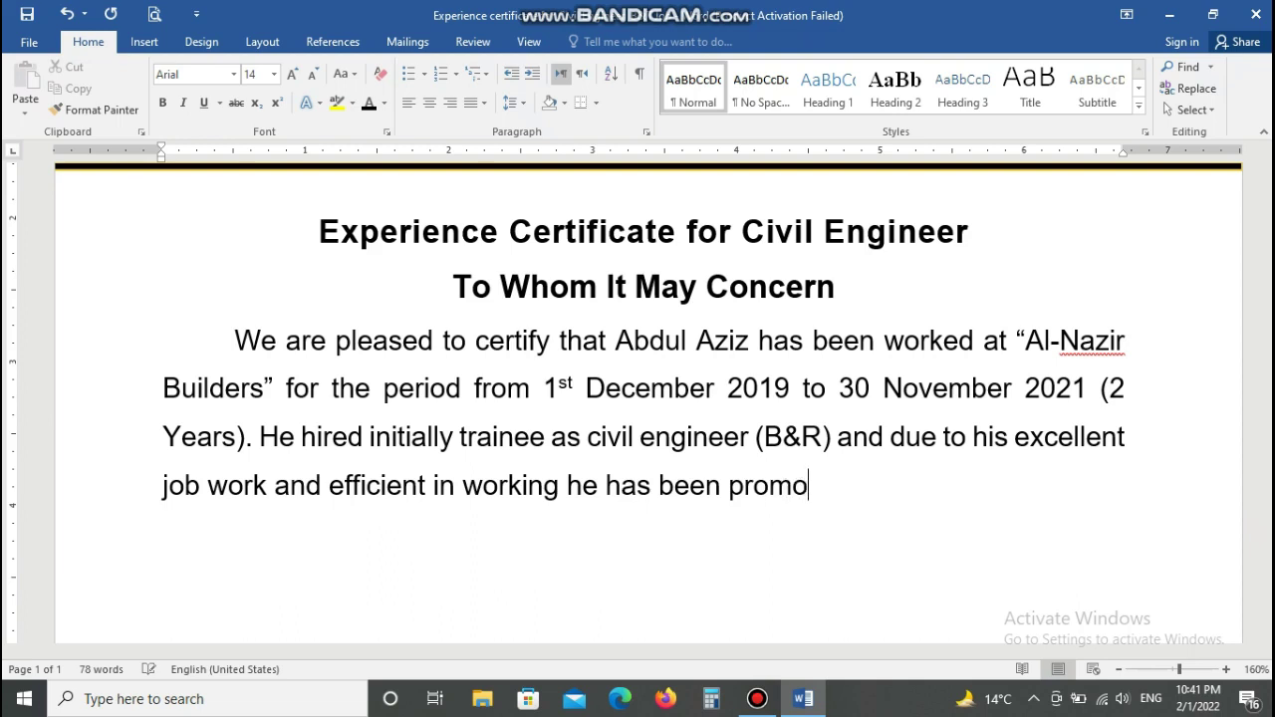
{"action": "type", "text": "ted as ci"}
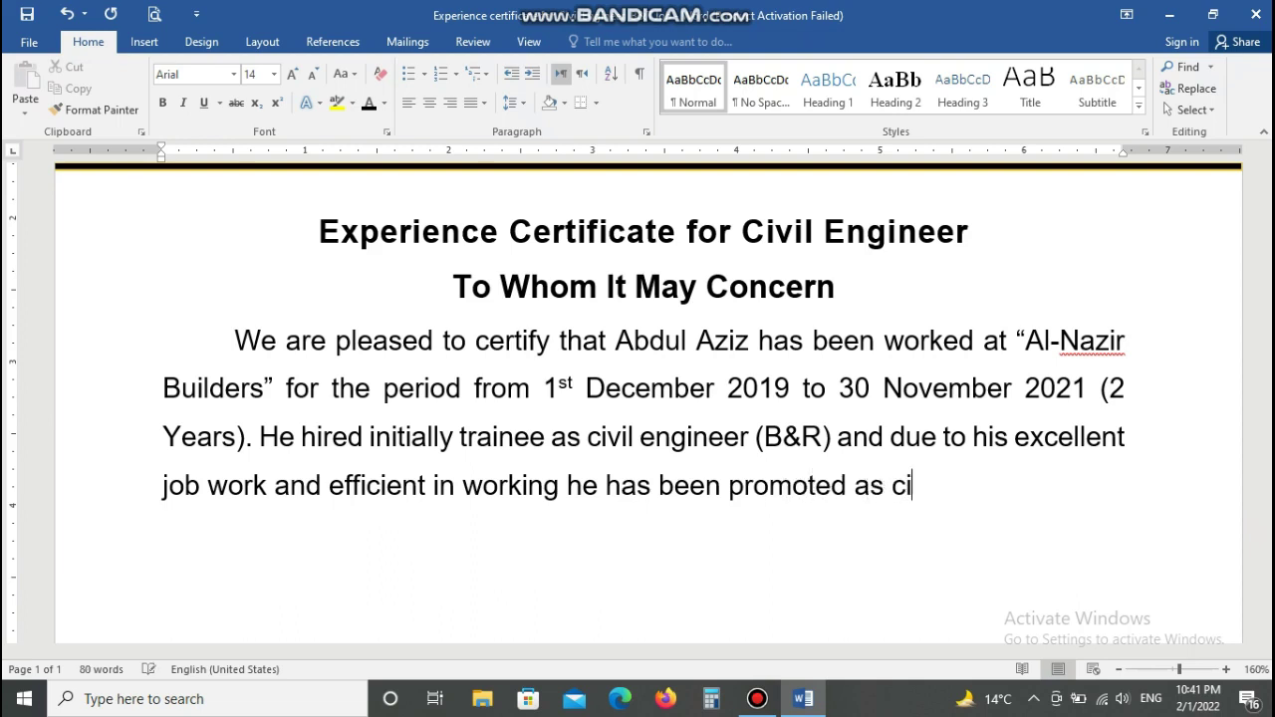
{"action": "type", "text": "vil en"}
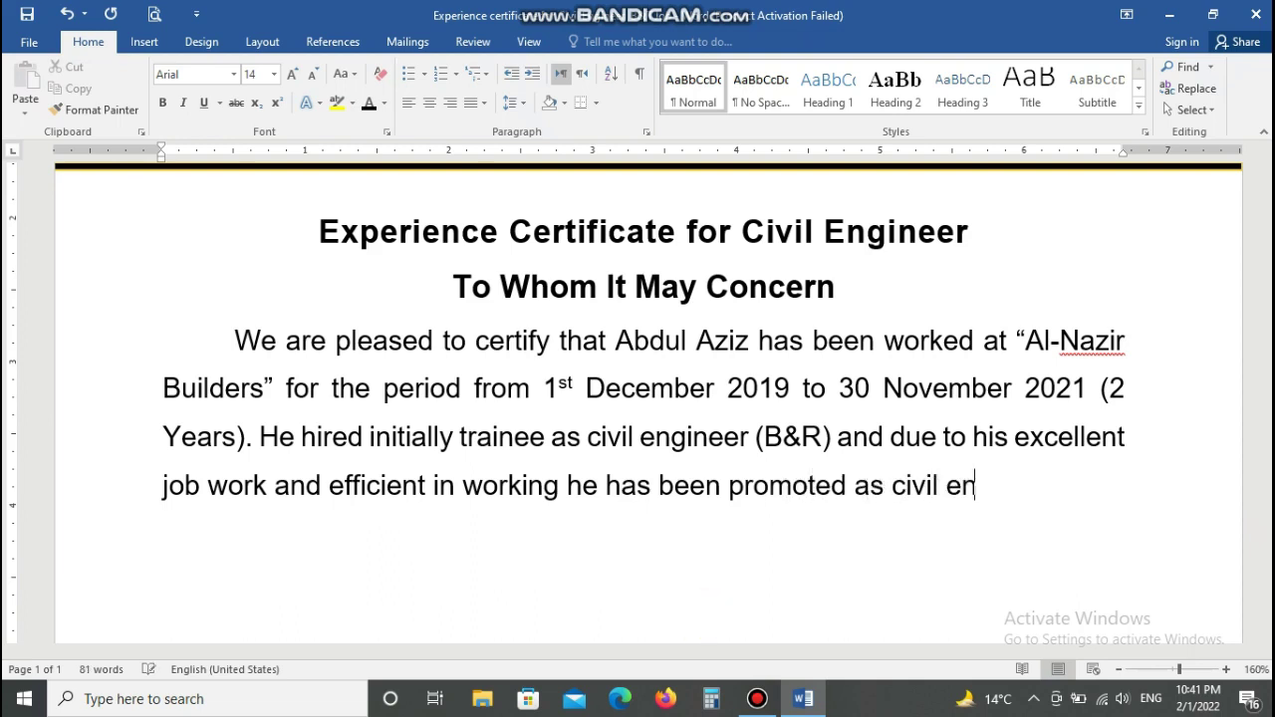
{"action": "type", "text": "gineer "}
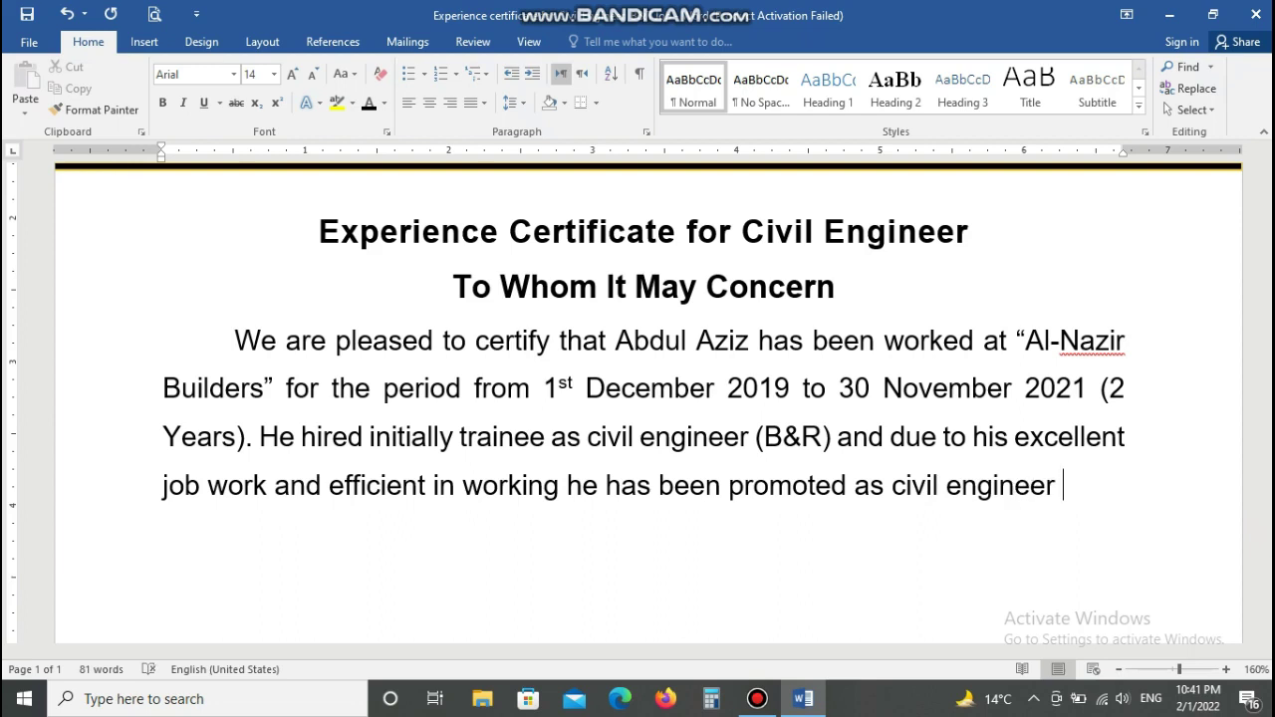
{"action": "type", "text": "(B&R"}
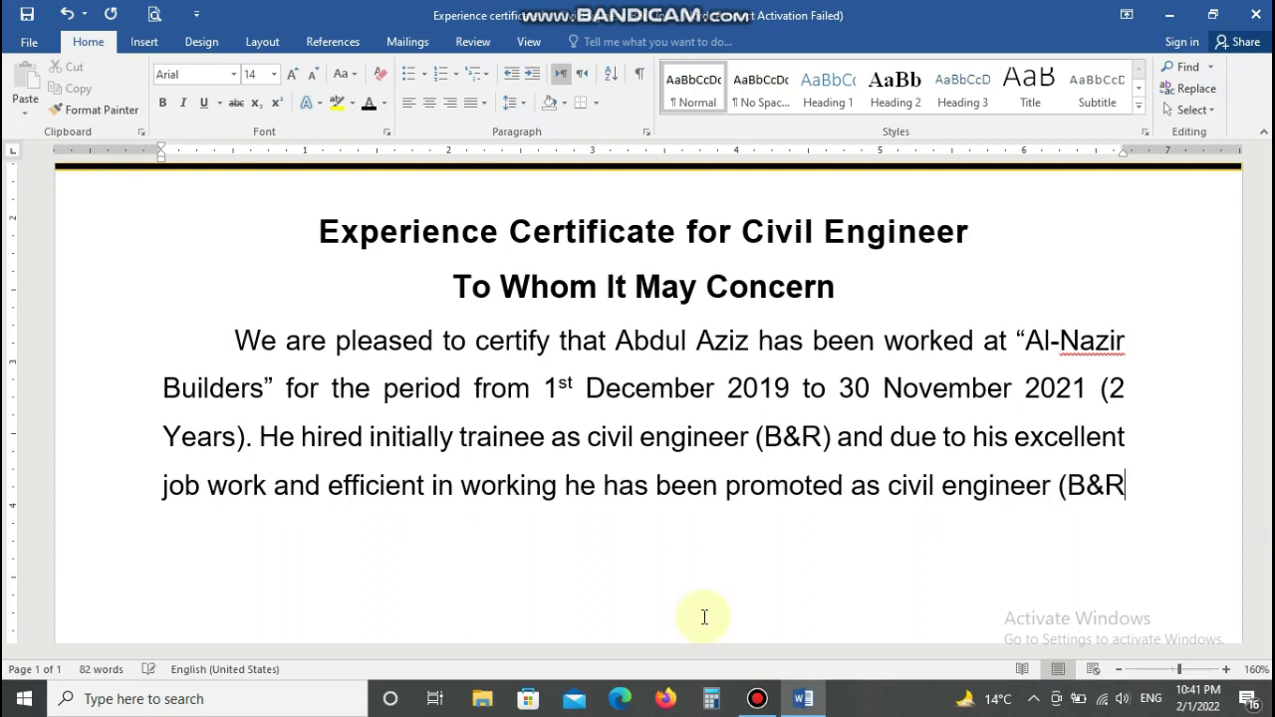
{"action": "type", "text": ") . He was"}
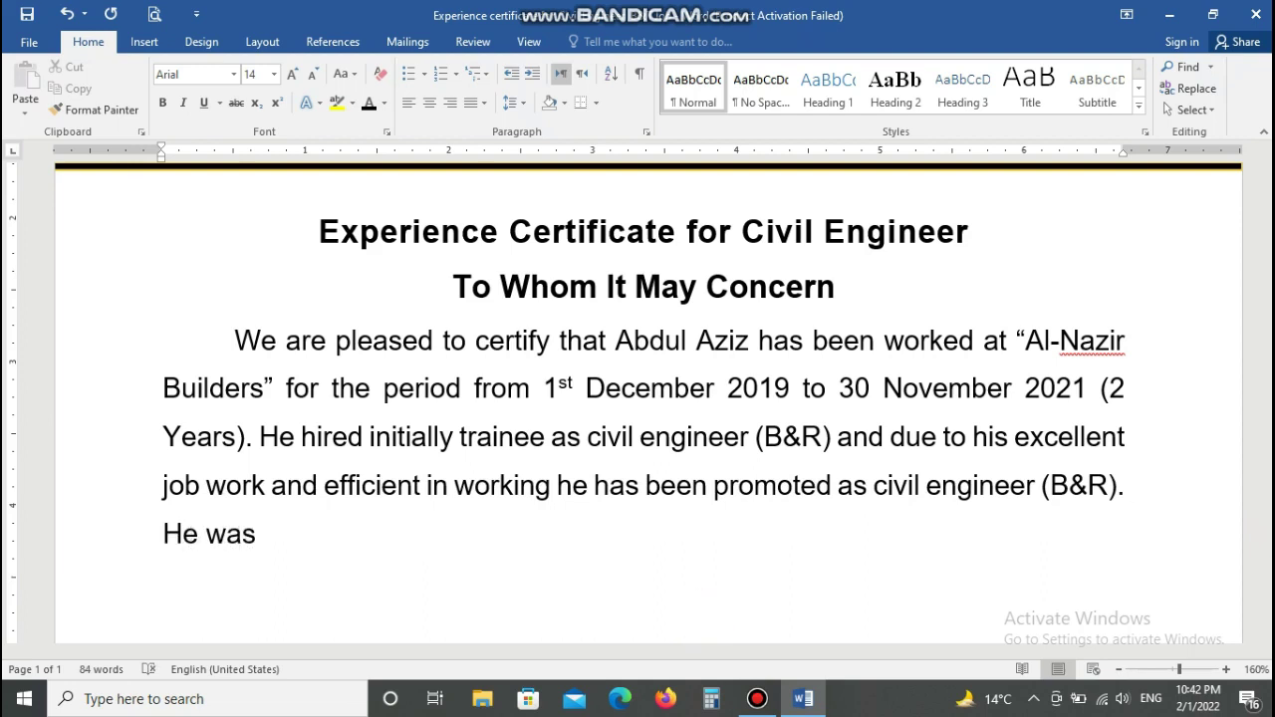
{"action": "type", "text": " very commi"}
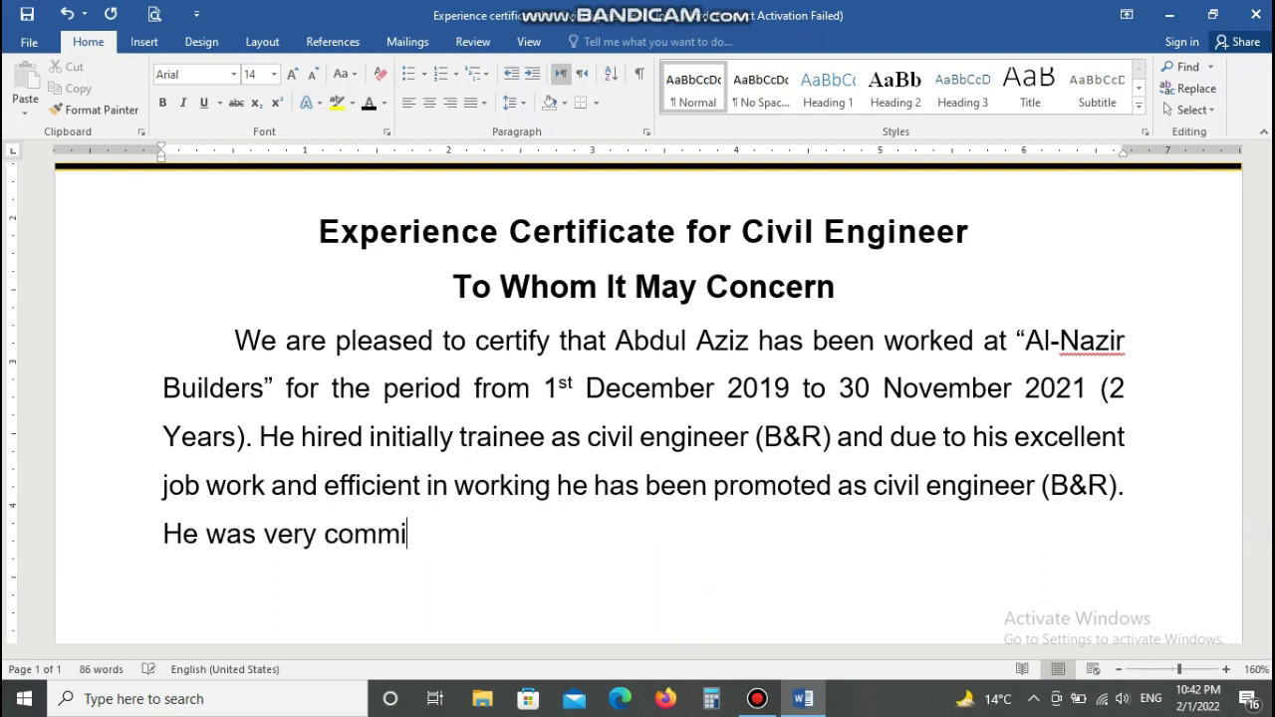
{"action": "type", "text": "tted to his "}
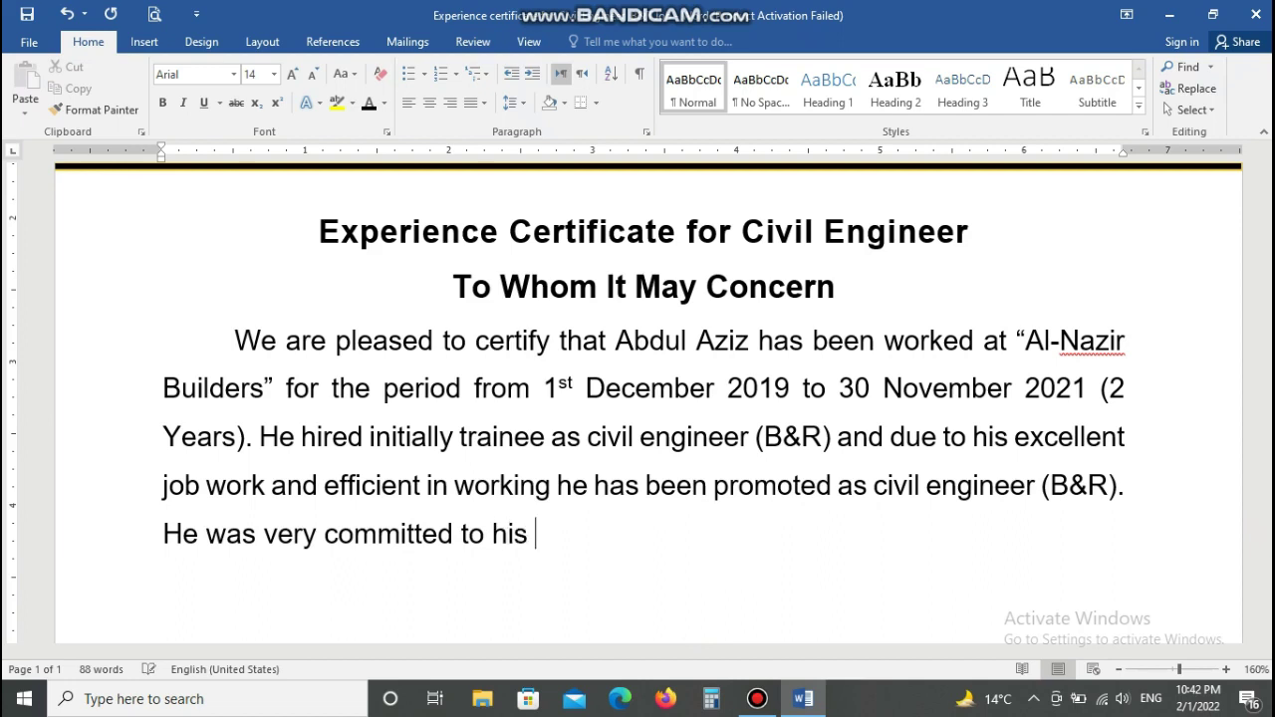
{"action": "type", "text": "job and w"}
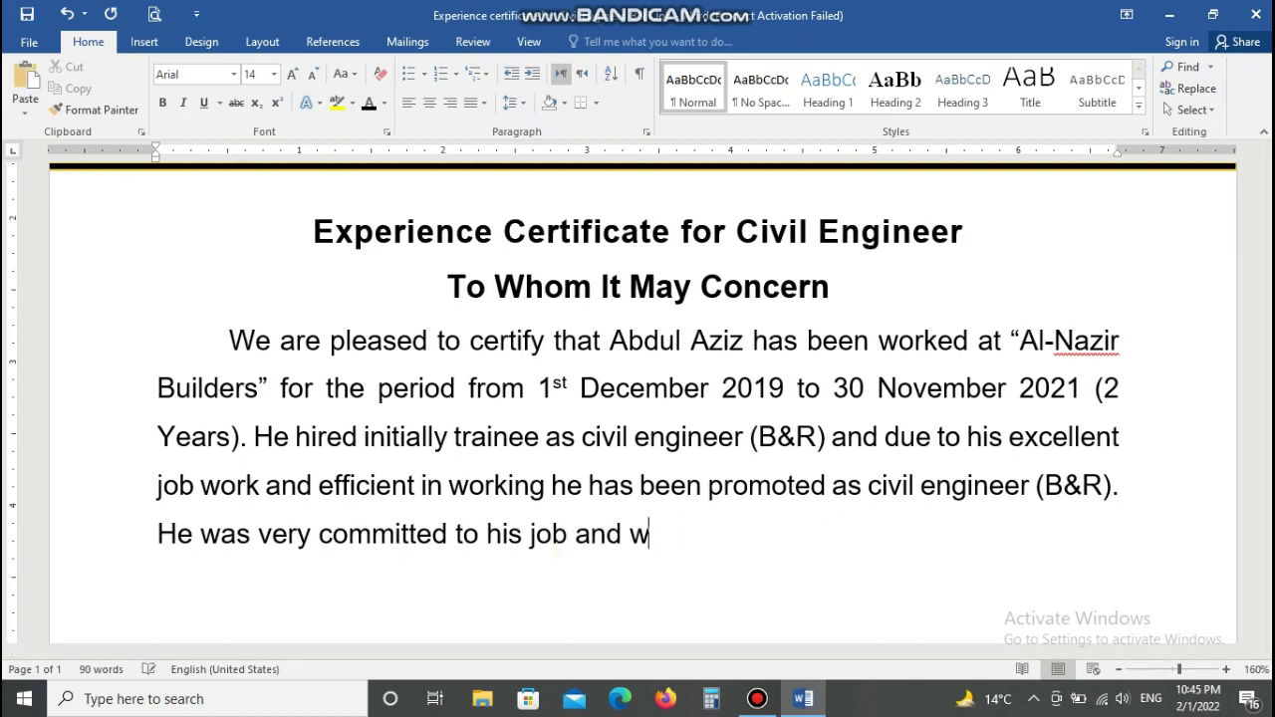
{"action": "type", "text": "as very good "}
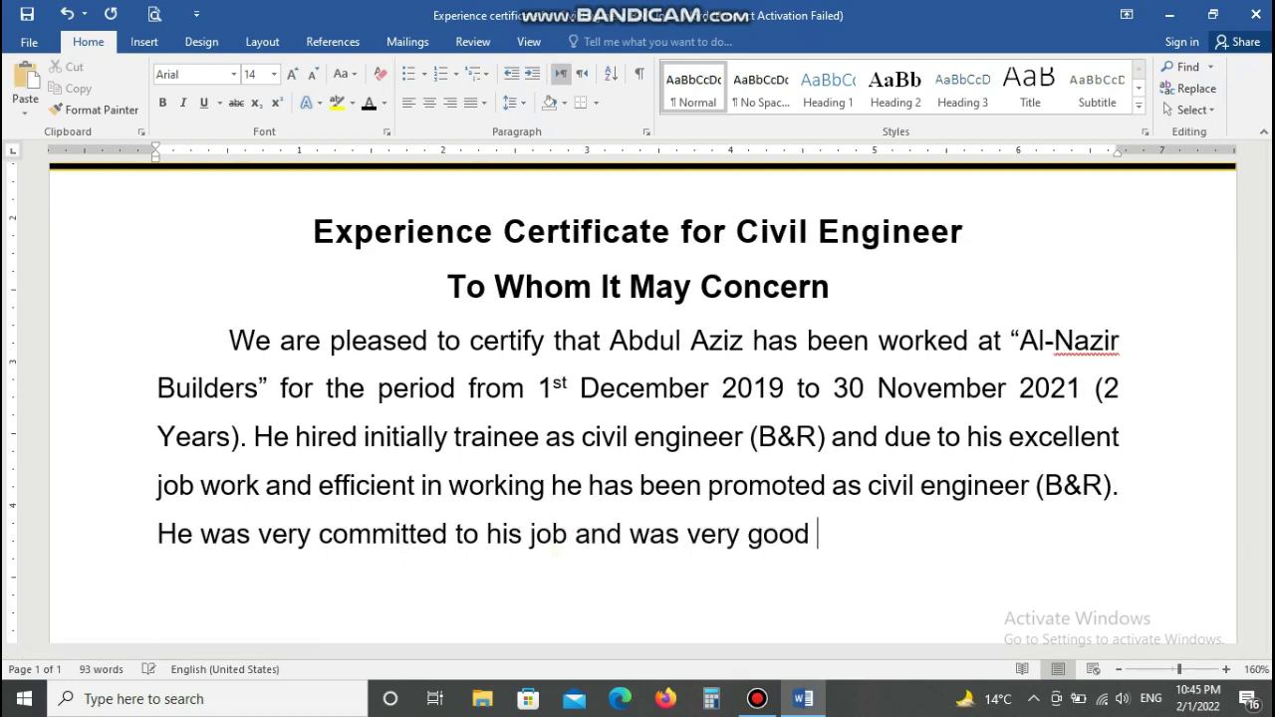
{"action": "type", "text": "in "}
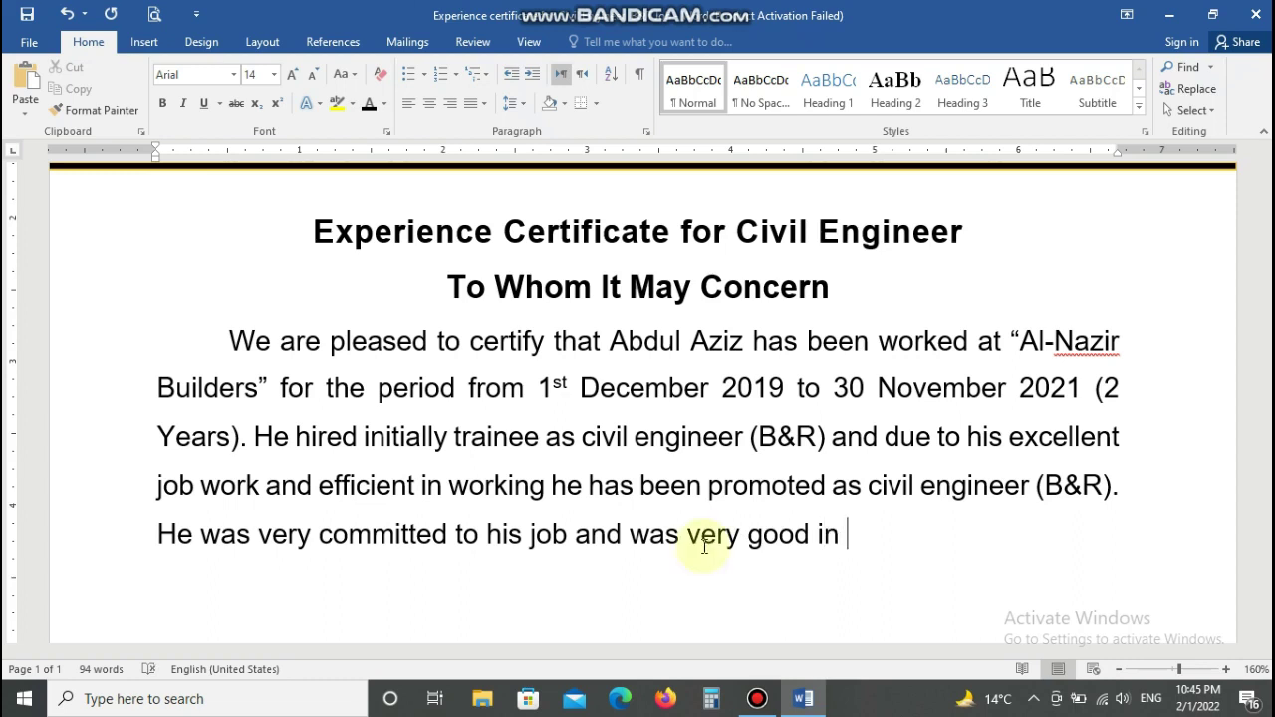
{"action": "type", "text": "coordination across"}
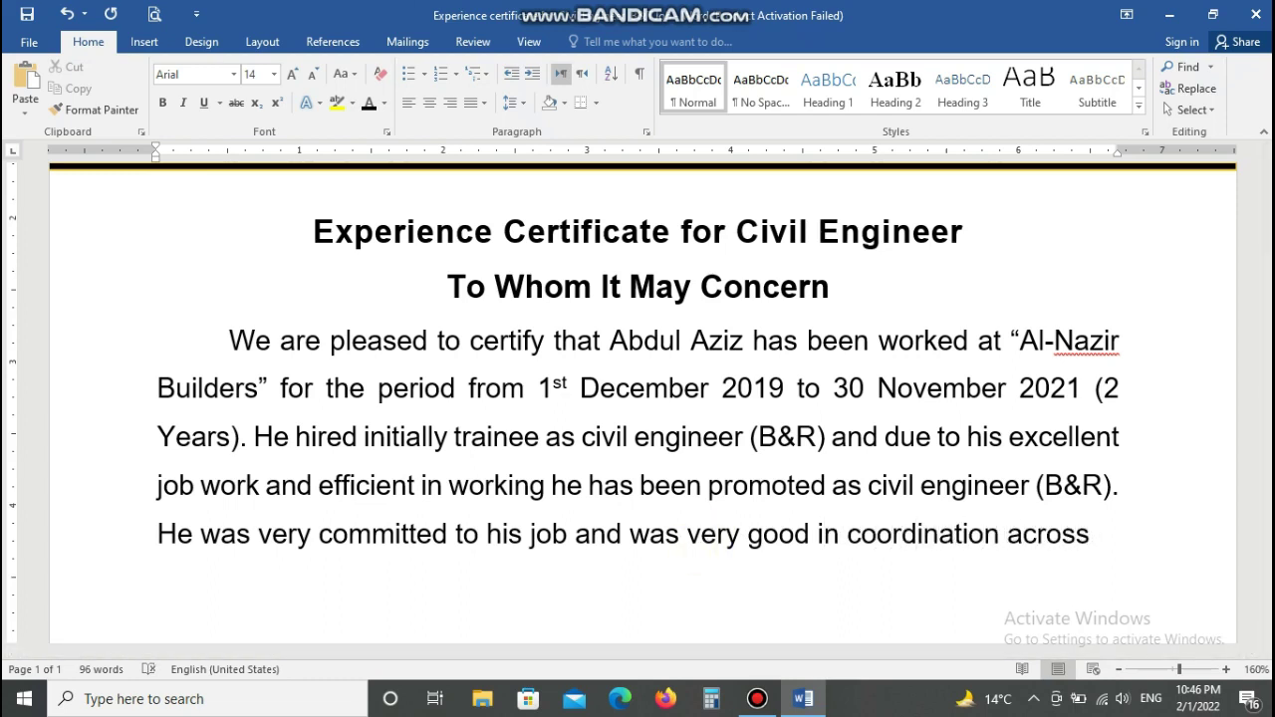
{"action": "type", "text": " the enginee"}
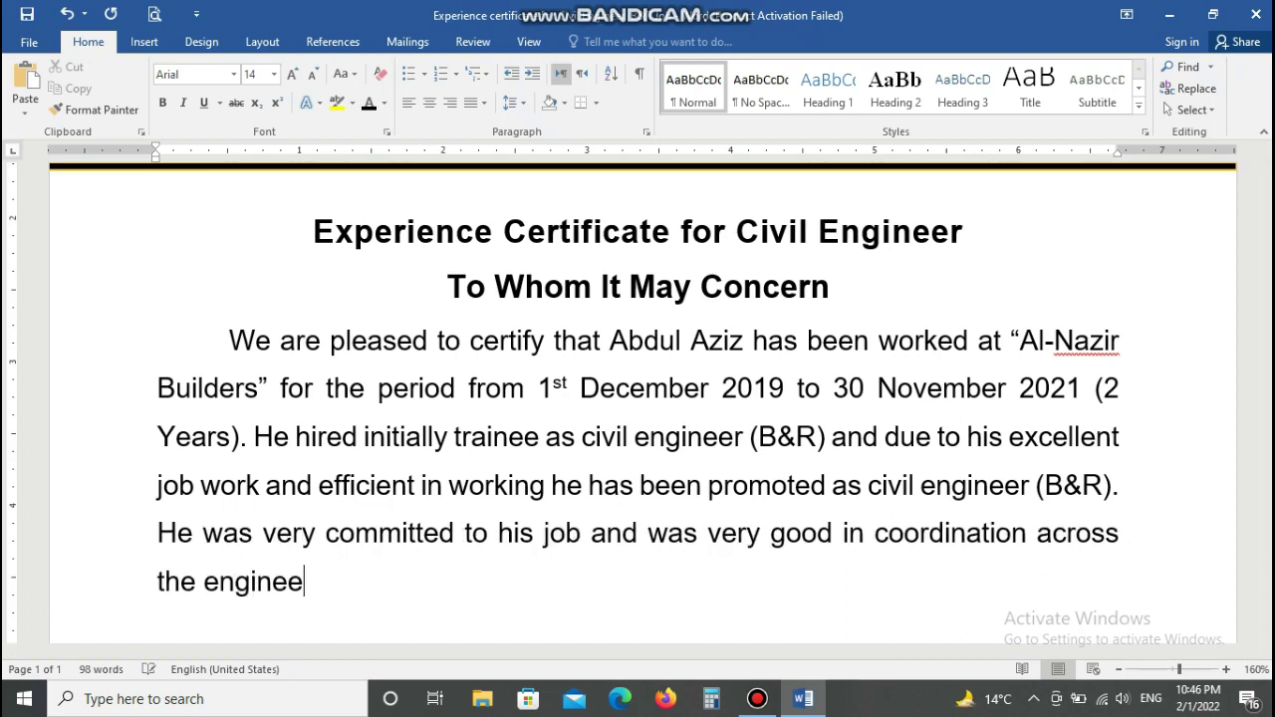
{"action": "type", "text": "ring companies"}
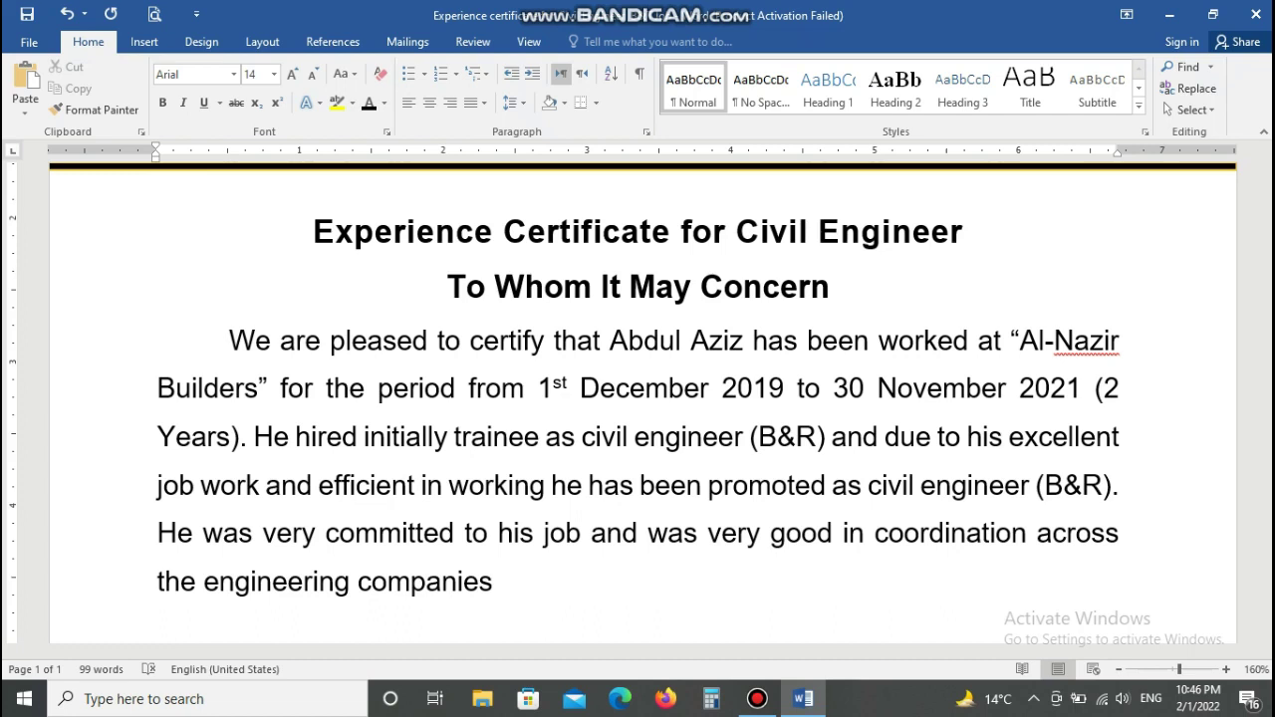
{"action": "type", "text": ". We"}
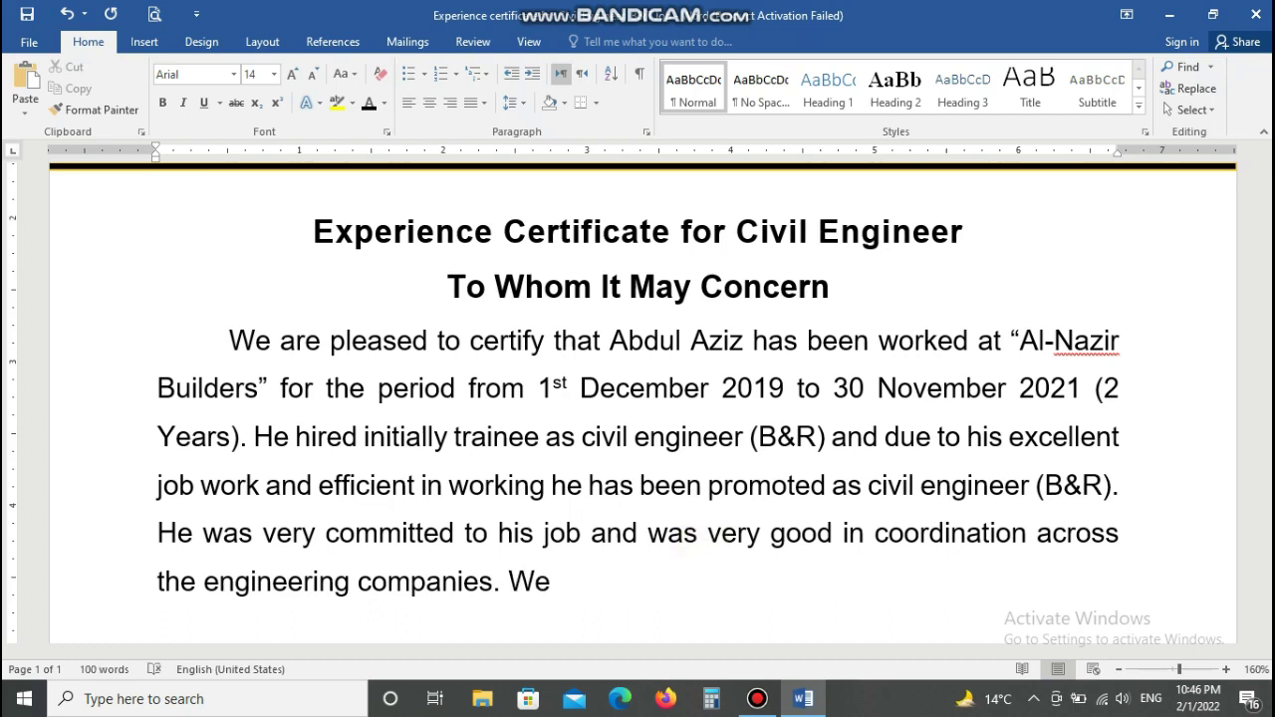
{"action": "type", "text": " wish best in h"}
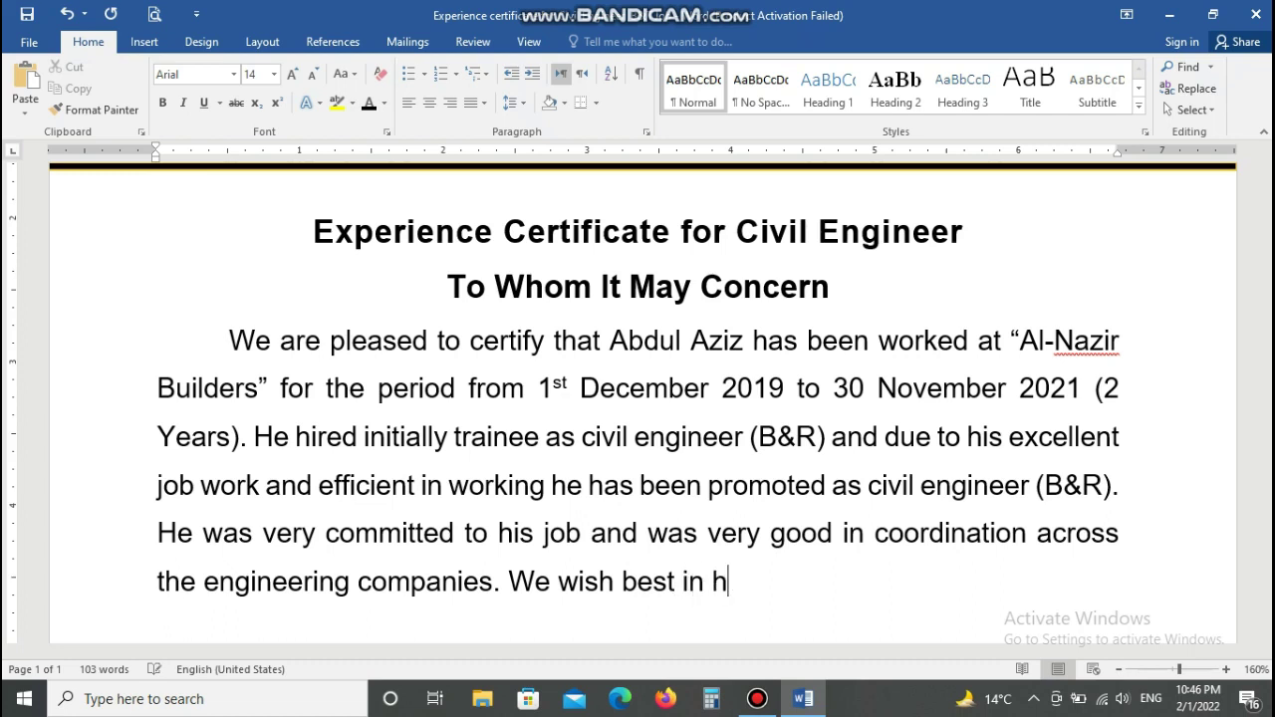
{"action": "type", "text": "is future "}
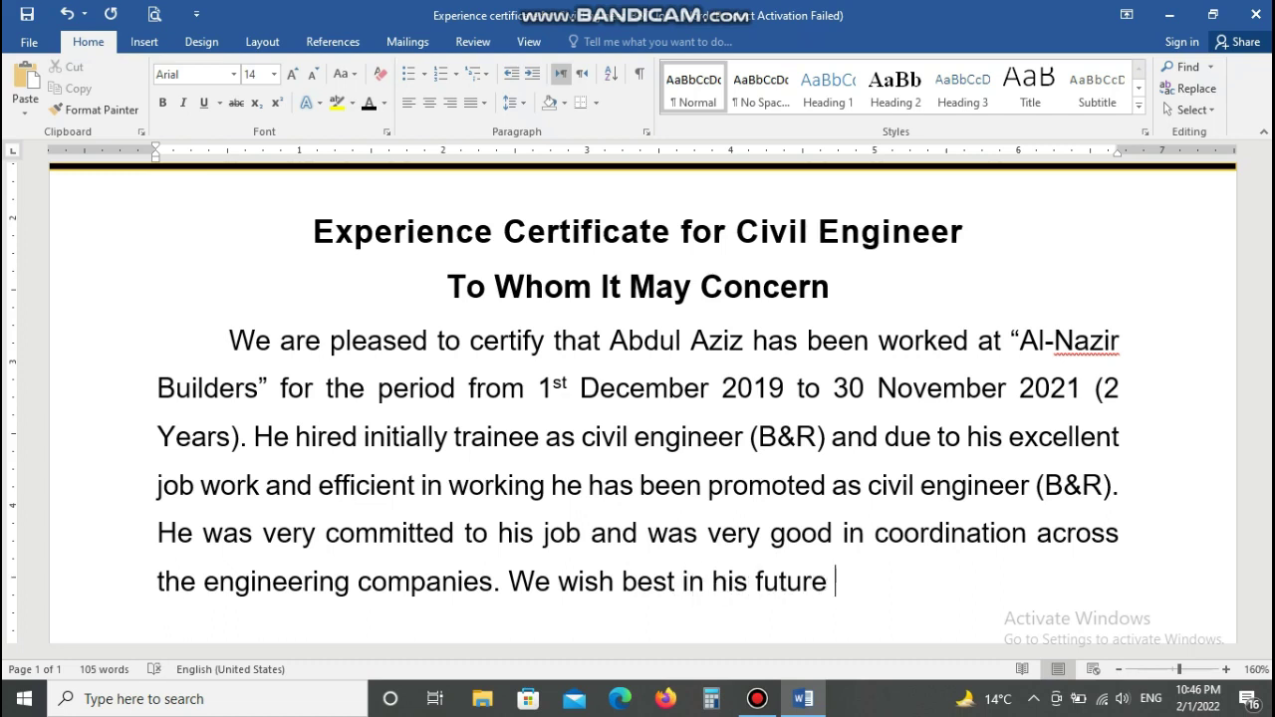
{"action": "type", "text": "career and"}
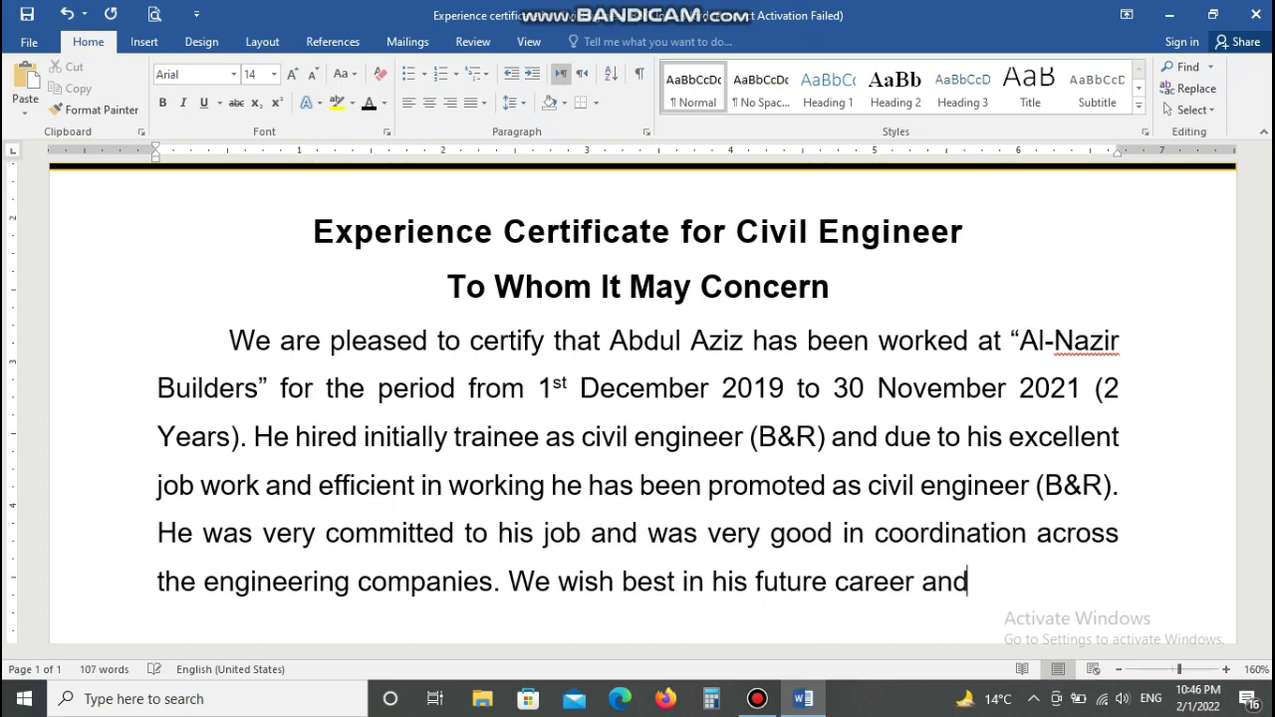
{"action": "type", "text": " ach"}
{"action": "type", "text": "ments"}
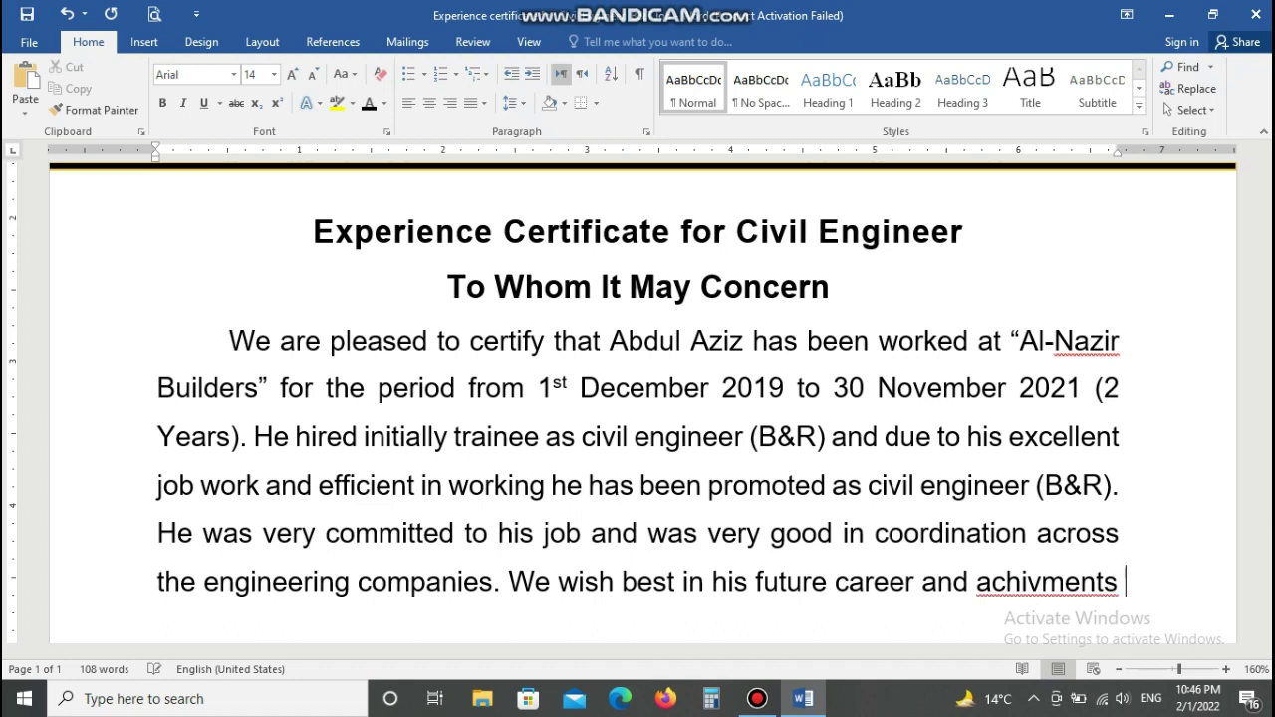
{"action": "key", "text": "BackSpace"}
{"action": "key", "text": "BackSpace"}
{"action": "key", "text": "BackSpace"}
{"action": "key", "text": "BackSpace"}
{"action": "key", "text": "BackSpace"}
{"action": "key", "text": "BackSpace"}
{"action": "key", "text": "BackSpace"}
{"action": "key", "text": "BackSpace"}
{"action": "type", "text": "i"}
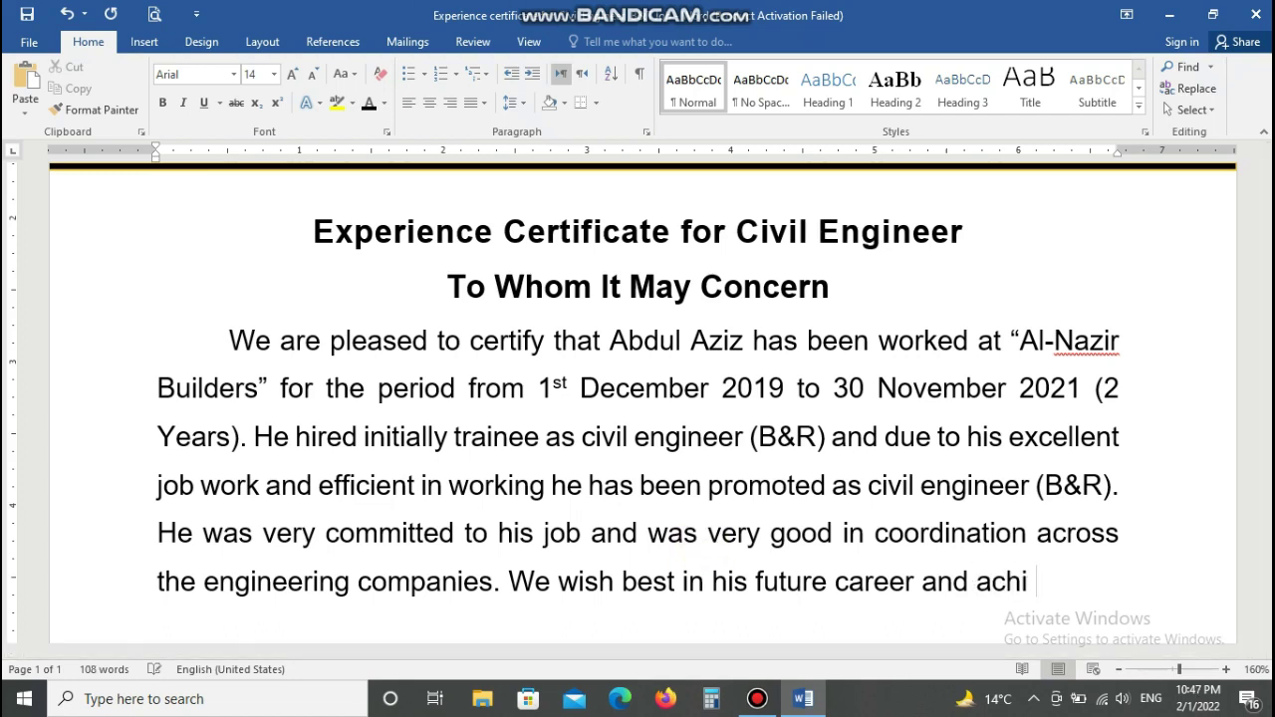
{"action": "type", "text": "evement"}
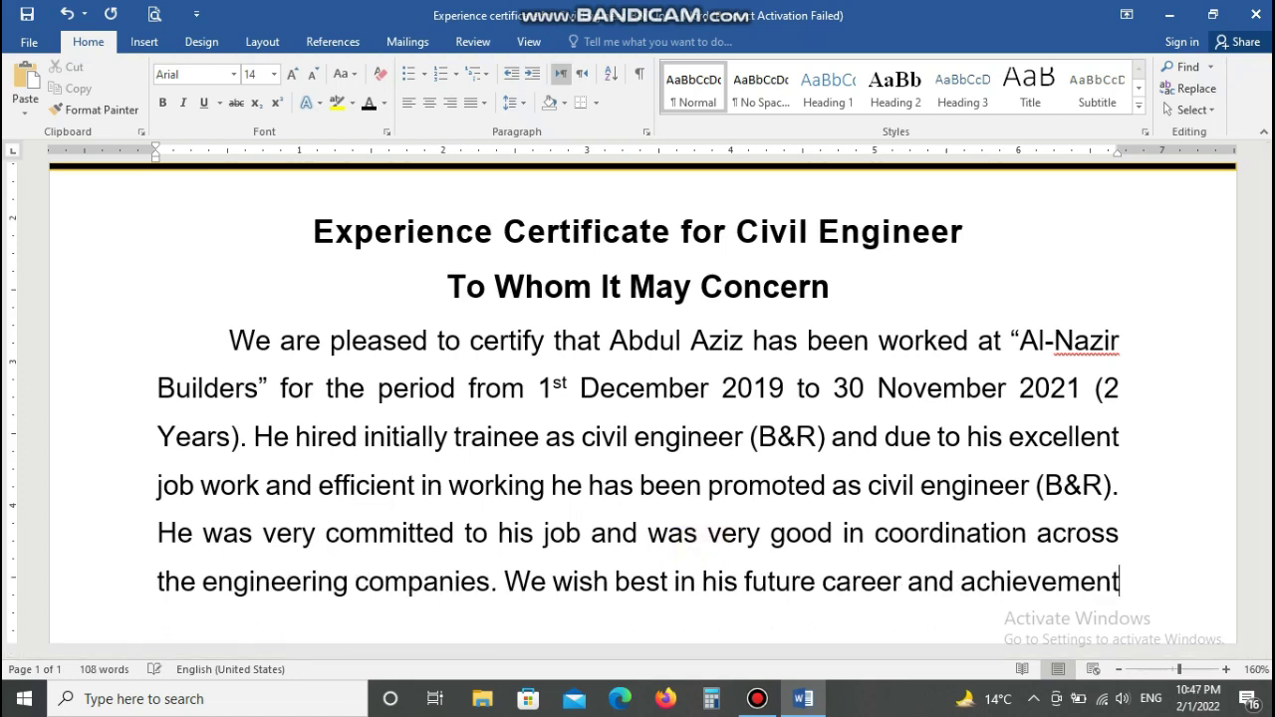
{"action": "type", "text": "s."}
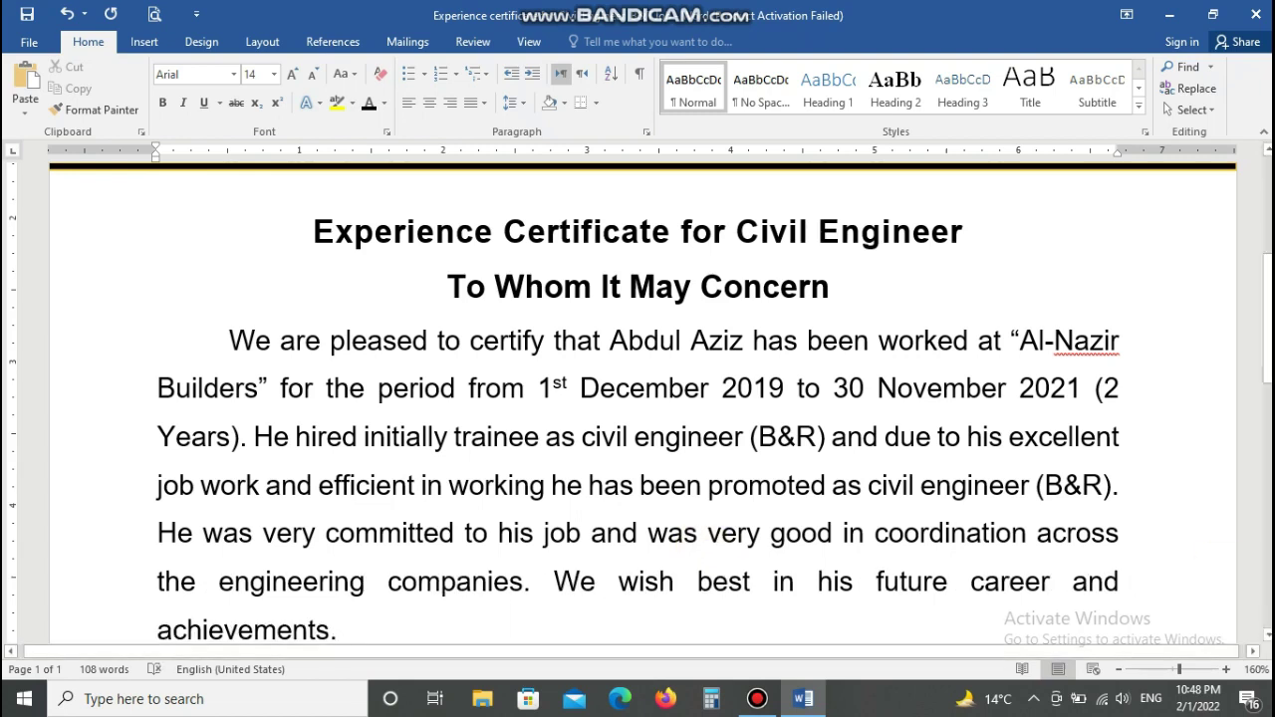
{"action": "left_click", "coordinate": [1267, 636]}
{"action": "left_click", "coordinate": [1267, 635]}
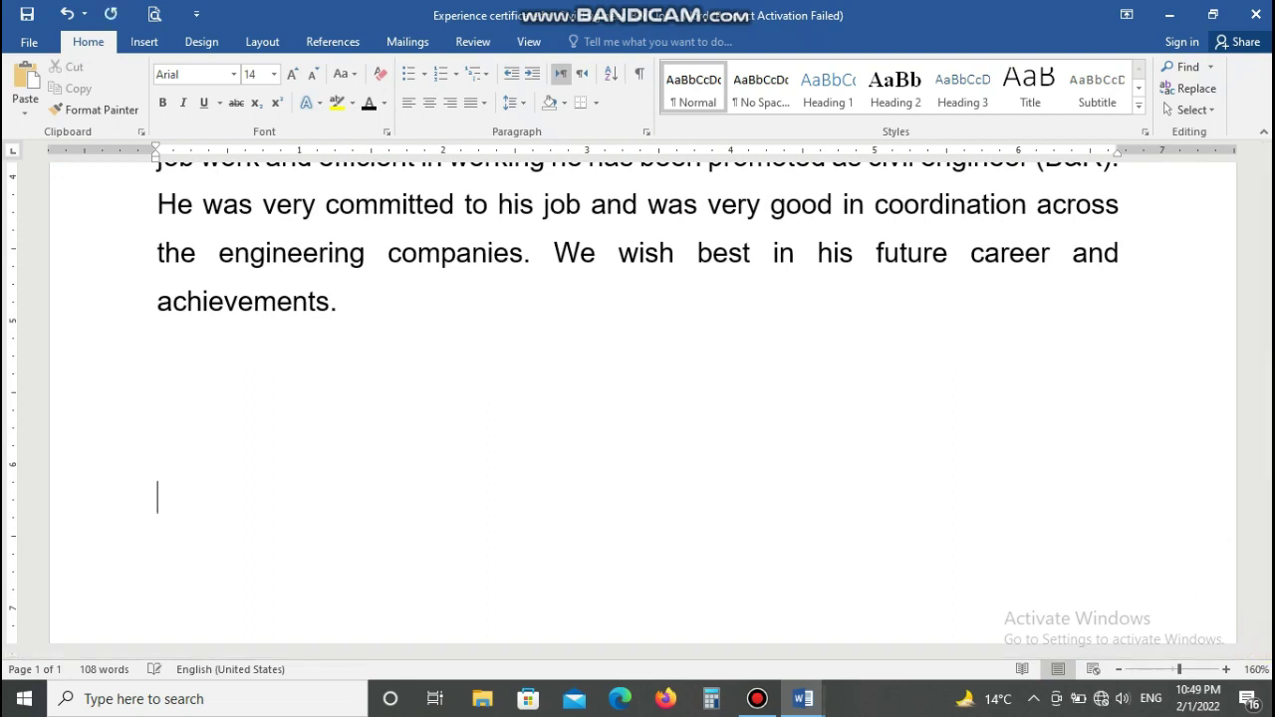
Step: Insert a one-row, two-column table with 'Date _____ February 2022' in the left cell
{"action": "left_click", "coordinate": [143, 41]}
{"action": "left_click", "coordinate": [126, 99]}
{"action": "left_click", "coordinate": [134, 160]}
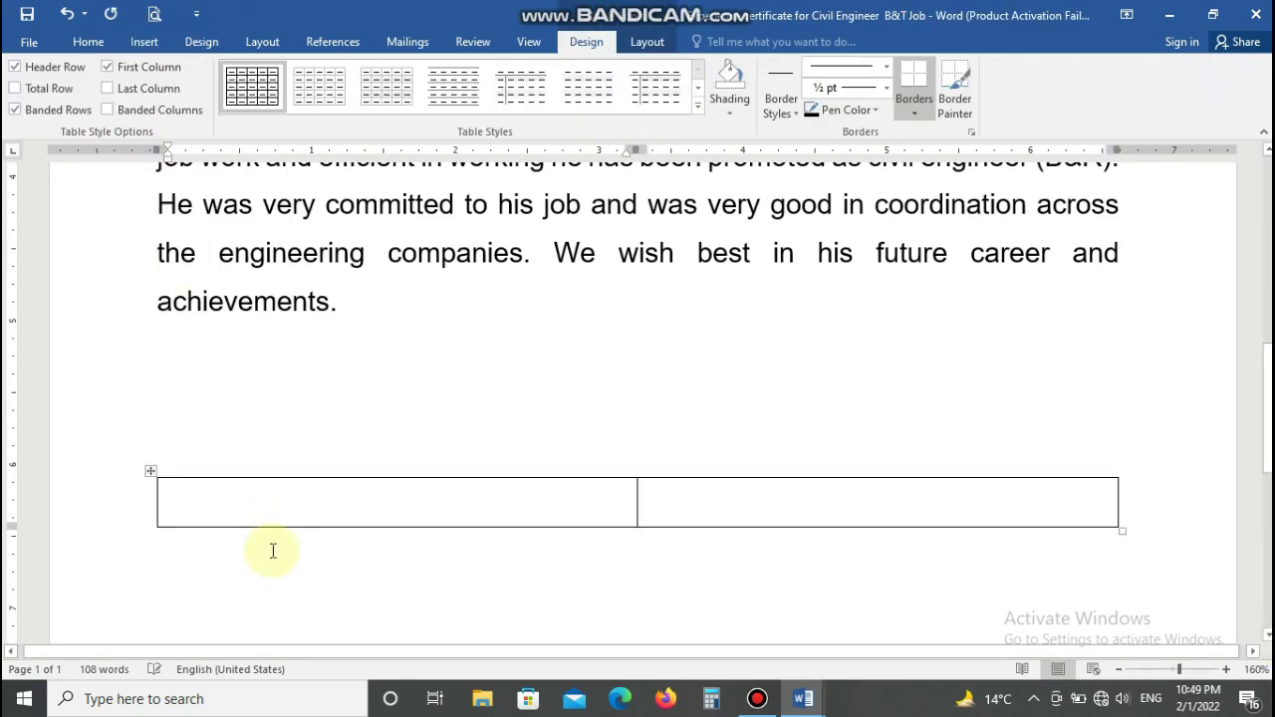
{"action": "type", "text": "Date _____ "}
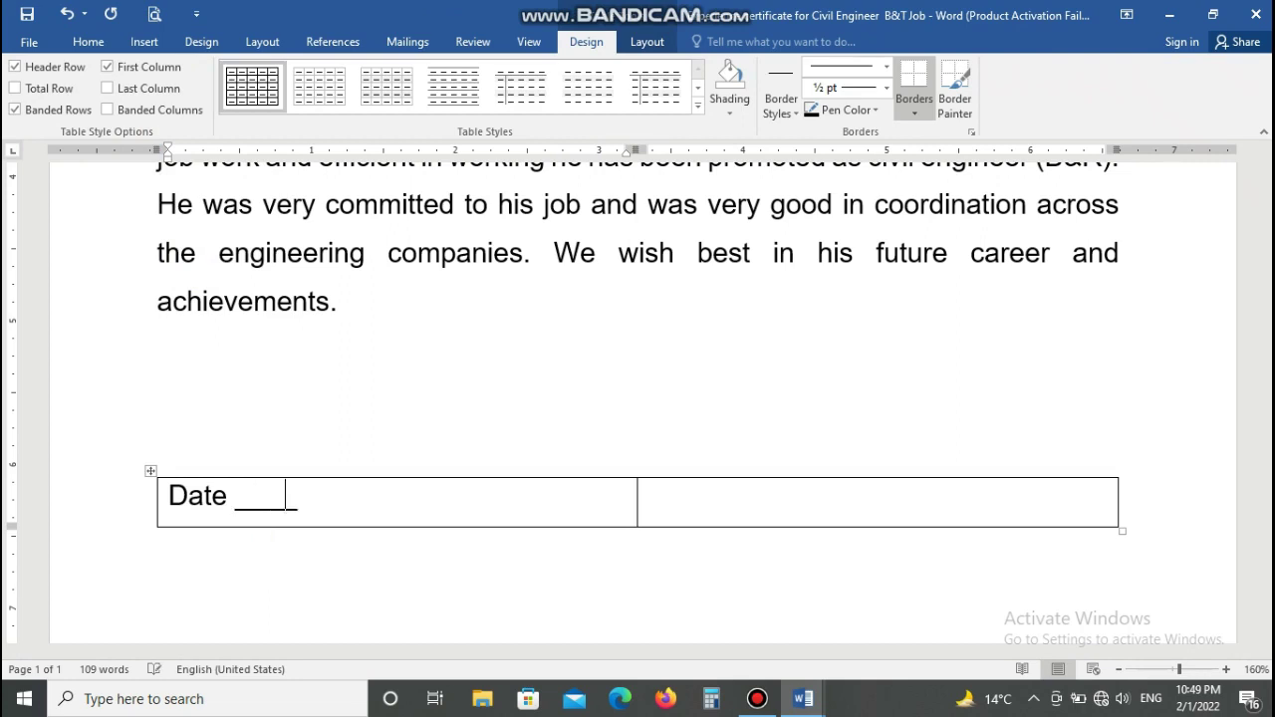
{"action": "type", "text": "Janua"}
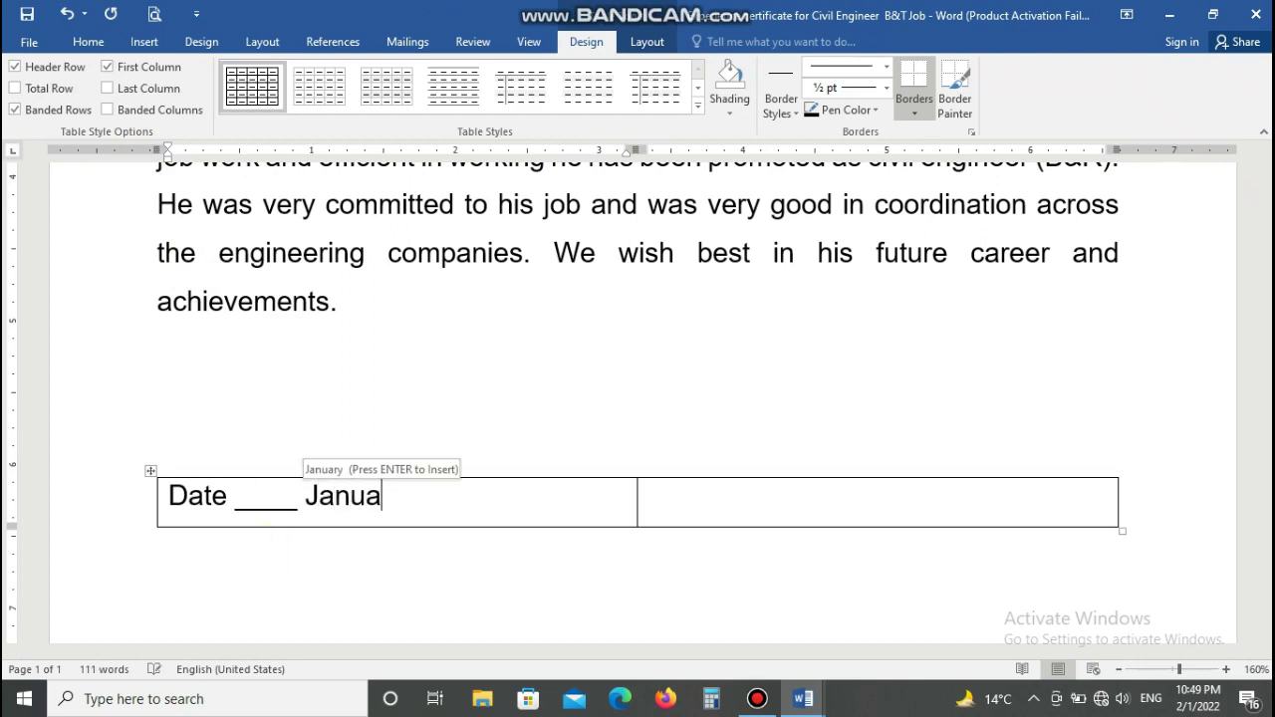
{"action": "key", "text": "BackSpace"}
{"action": "key", "text": "BackSpace"}
{"action": "key", "text": "BackSpace"}
{"action": "key", "text": "BackSpace"}
{"action": "key", "text": "BackSpace"}
{"action": "type", "text": "Feb"}
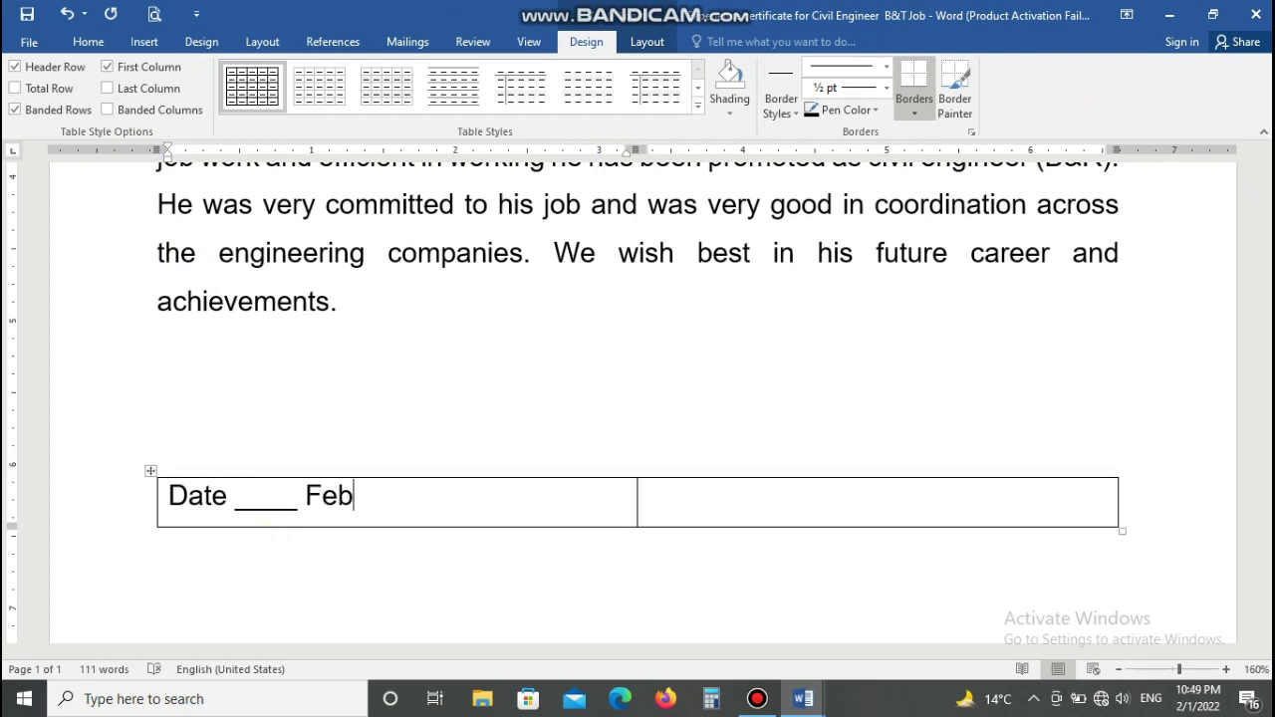
{"action": "type", "text": "ruaruy 2022"}
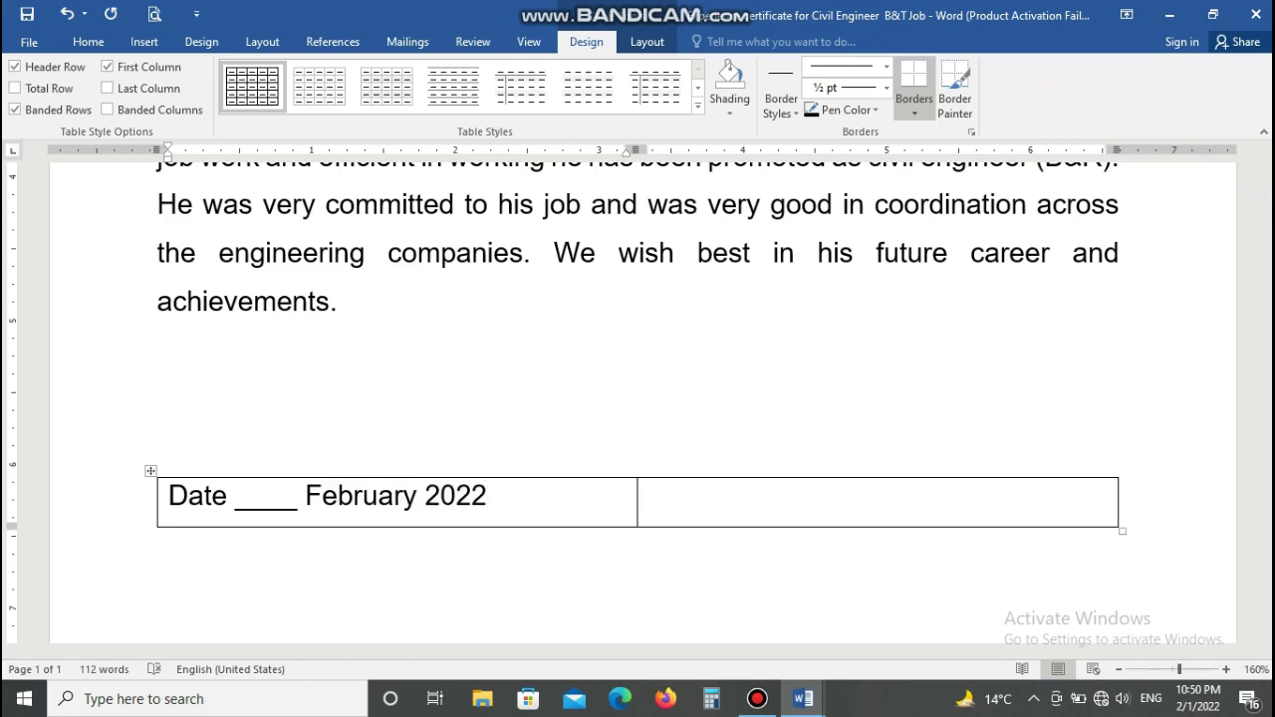
{"action": "key", "text": "Tab"}
Step: Add a right-aligned 'Signature' line with underscores in the right cell
{"action": "left_click", "coordinate": [87, 41]}
{"action": "left_click", "coordinate": [450, 102]}
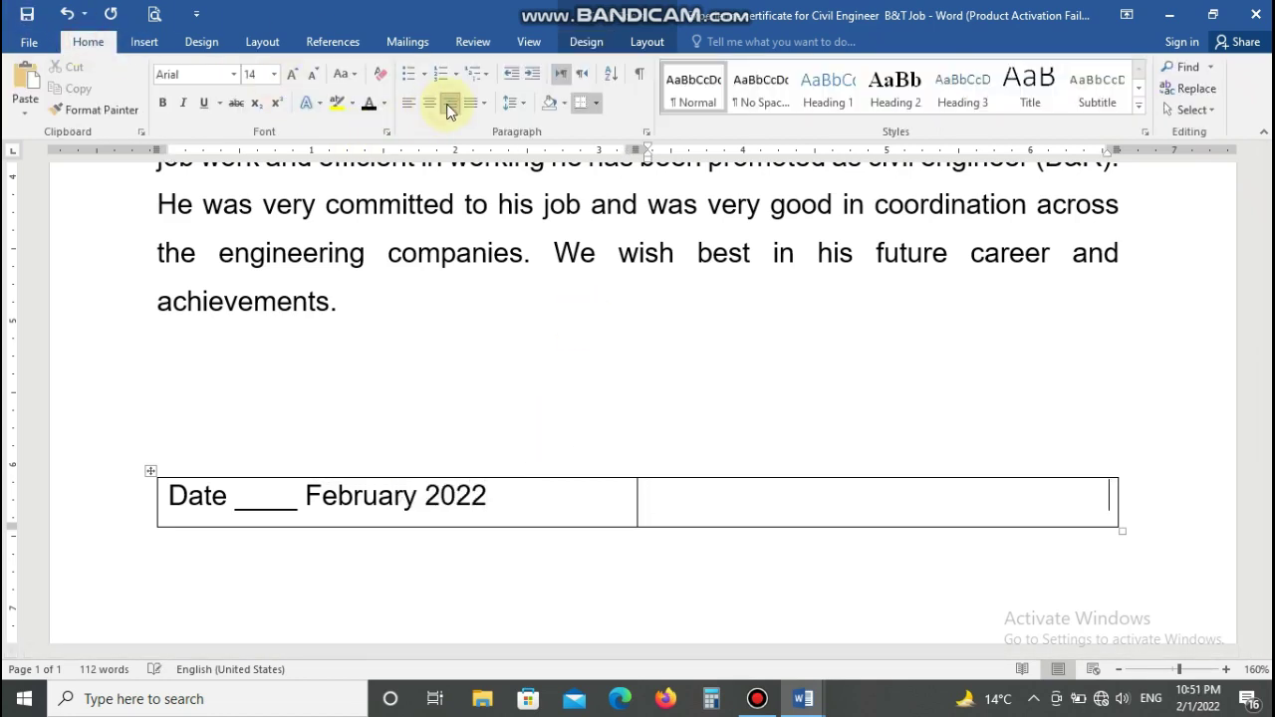
{"action": "type", "text": "Signature"}
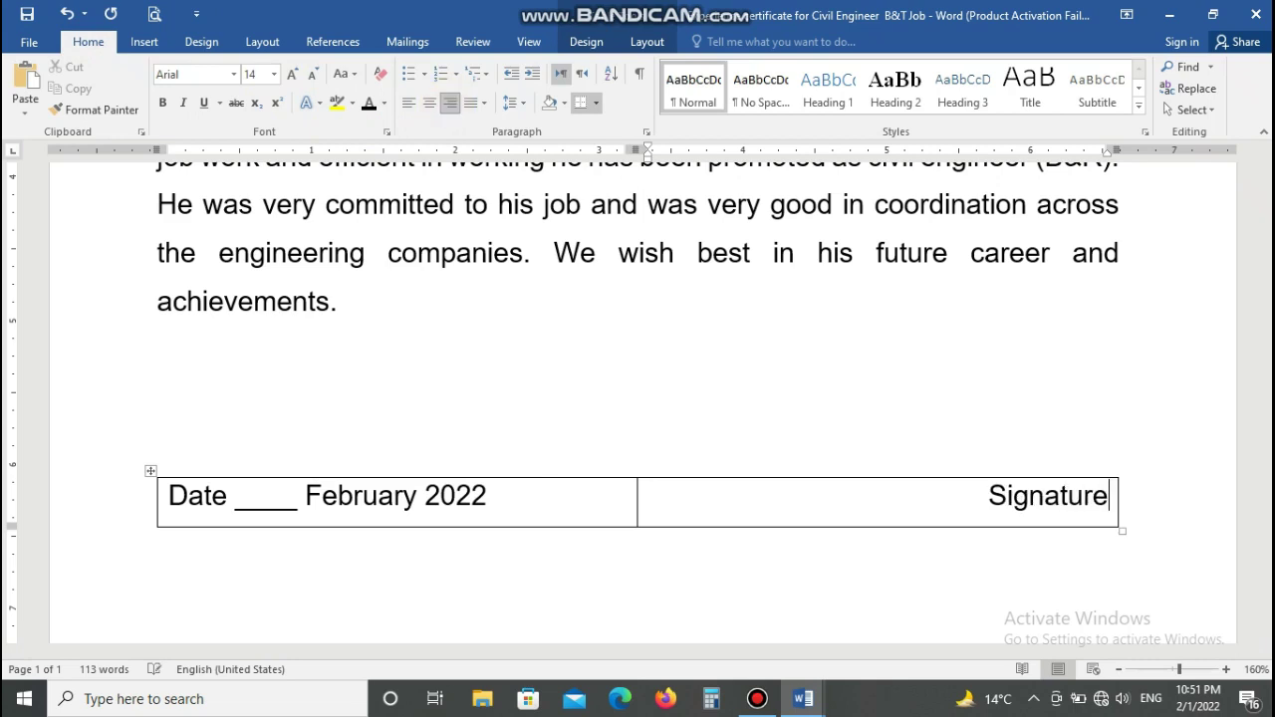
{"action": "type", "text": " _____________________"}
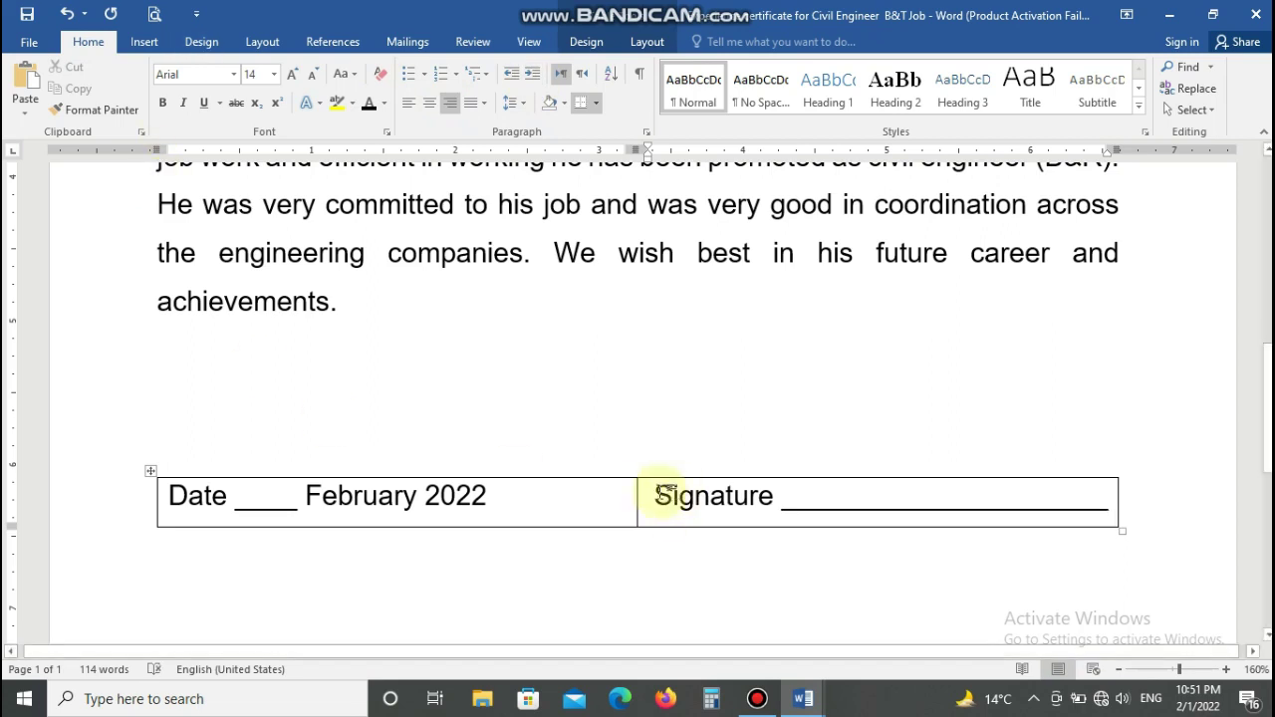
Step: Widen the signature cell and lengthen its underscore line
{"action": "left_click_drag", "start_coordinate": [637, 495], "coordinate": [498, 510]}
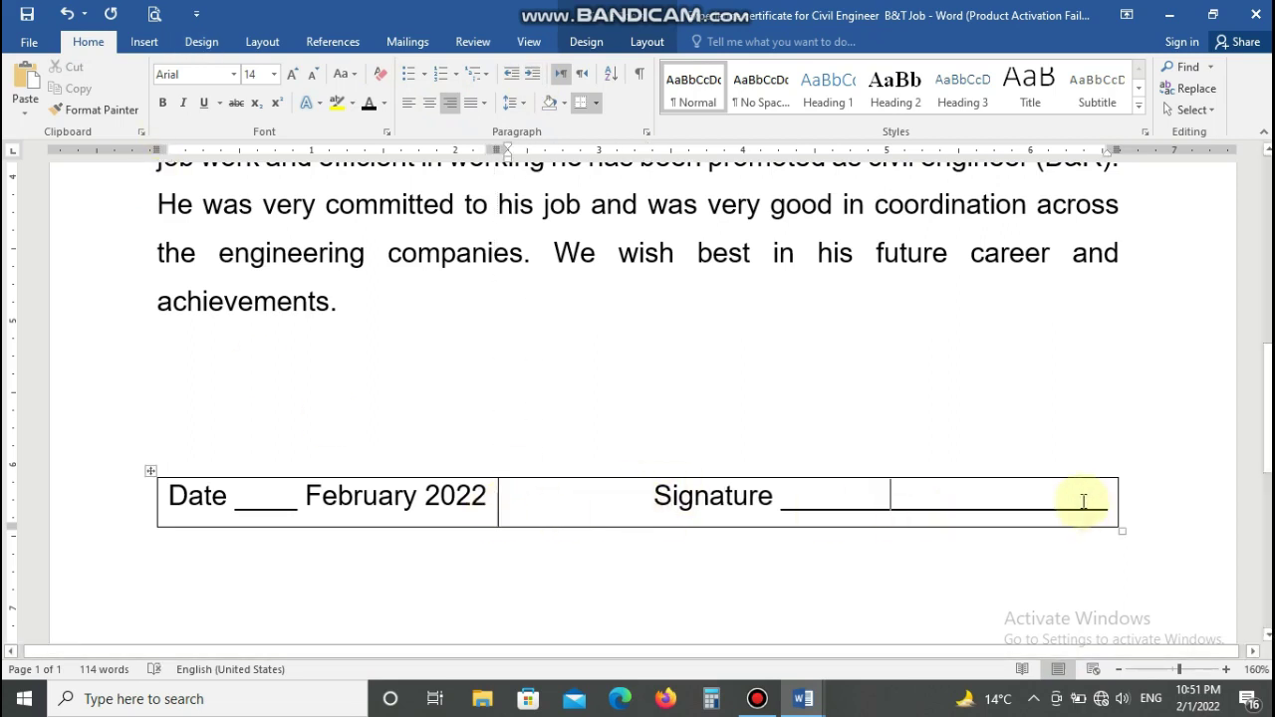
{"action": "type", "text": "______"}
{"action": "key", "text": "Return"}
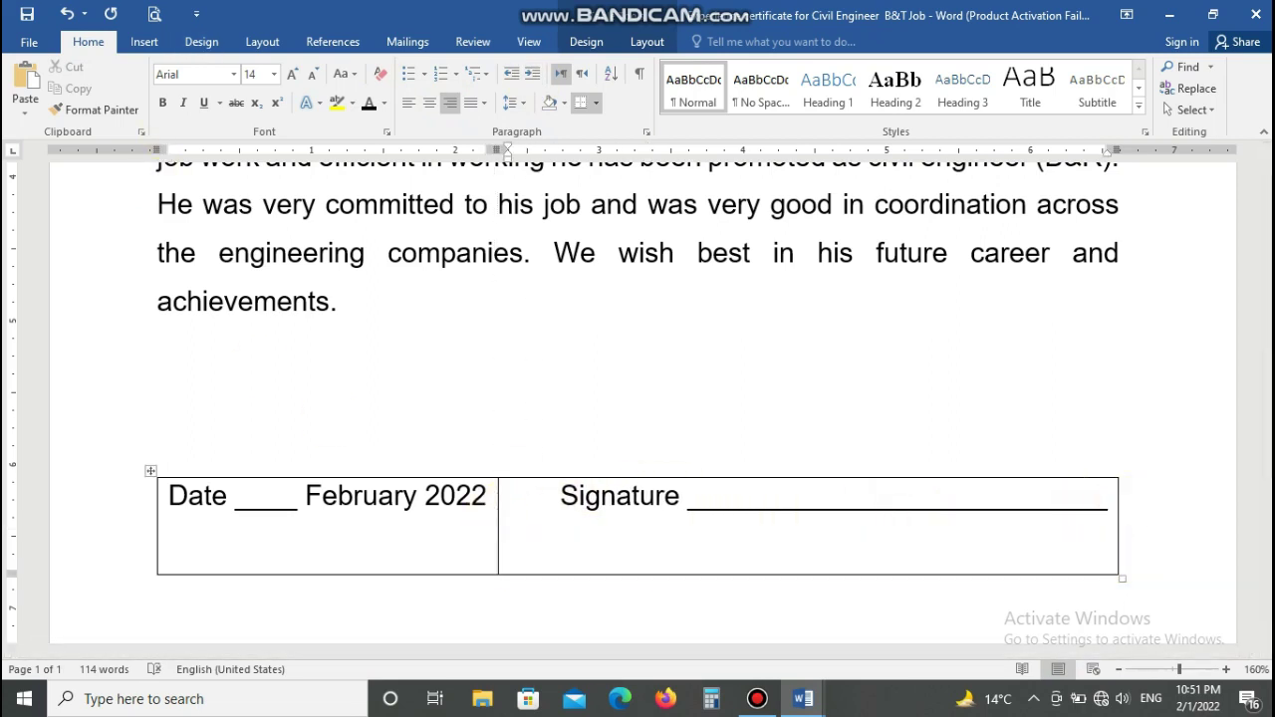
Step: Add 'Company Manager Name,' followed by the manager's name in capitals below the signature line
{"action": "type", "text": "Comapy"}
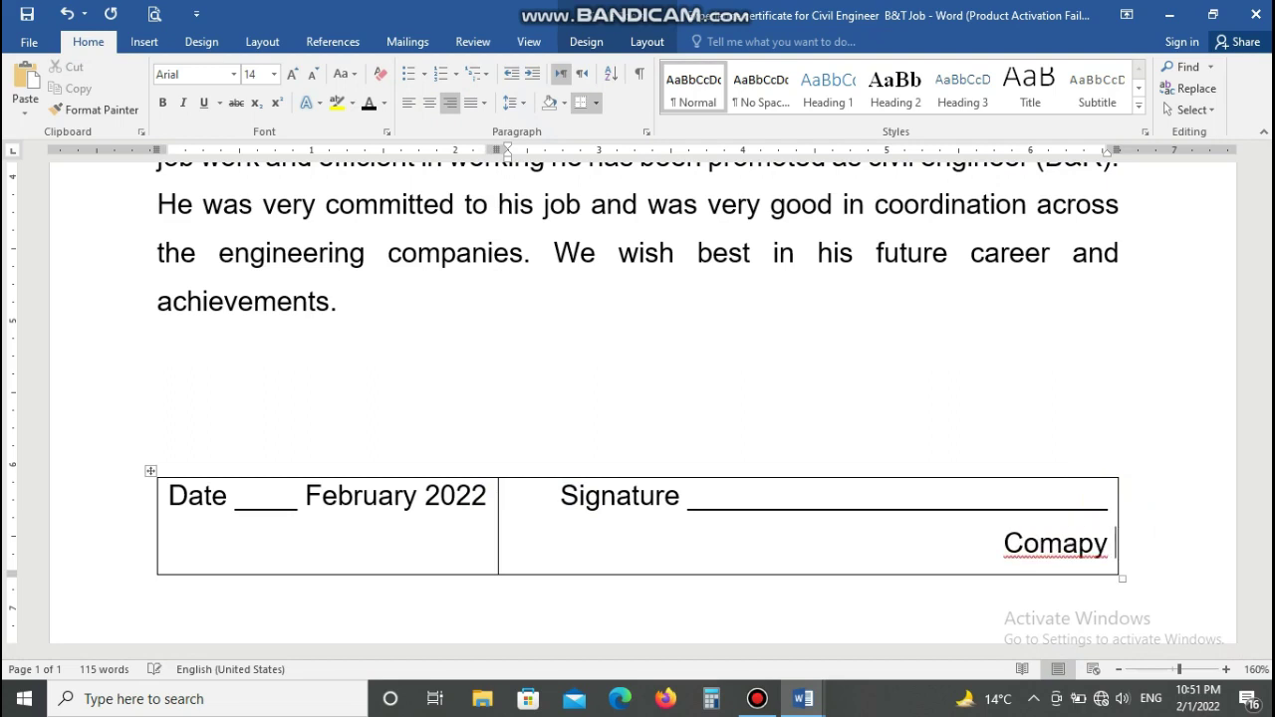
{"action": "key", "text": "BackSpace"}
{"action": "key", "text": "BackSpace"}
{"action": "key", "text": "BackSpace"}
{"action": "key", "text": "BackSpace"}
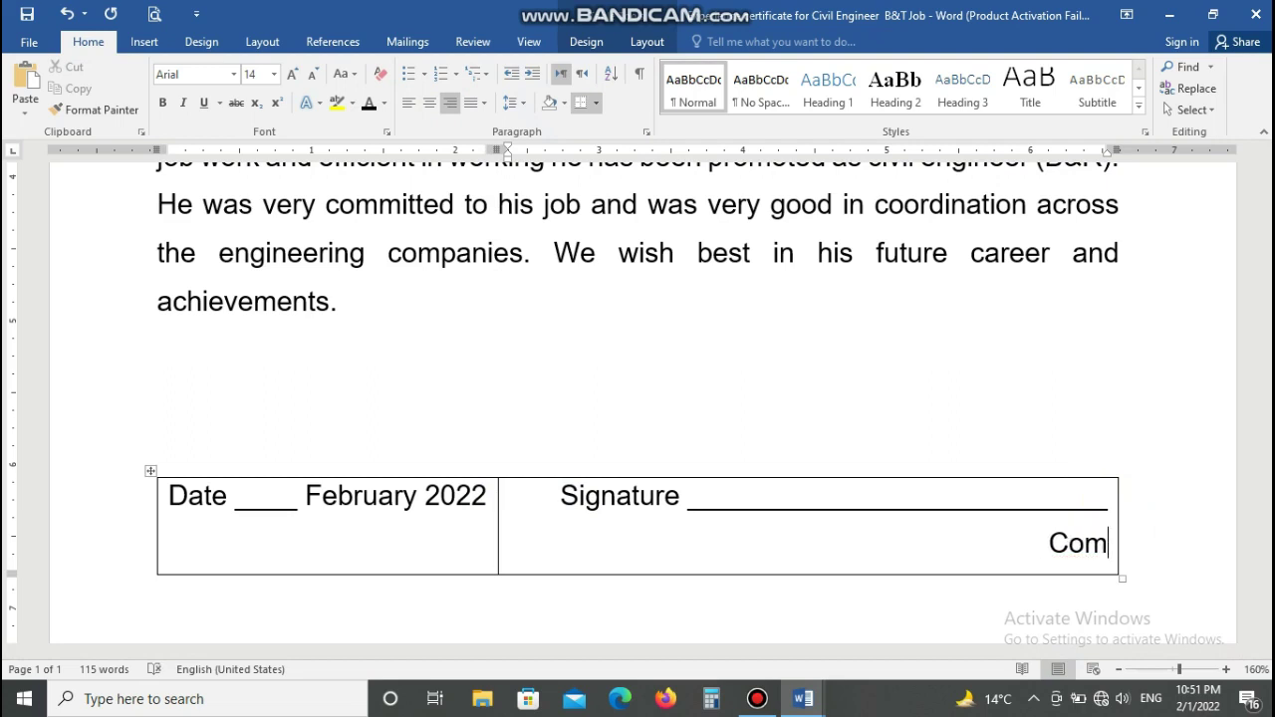
{"action": "type", "text": "pany Manager "}
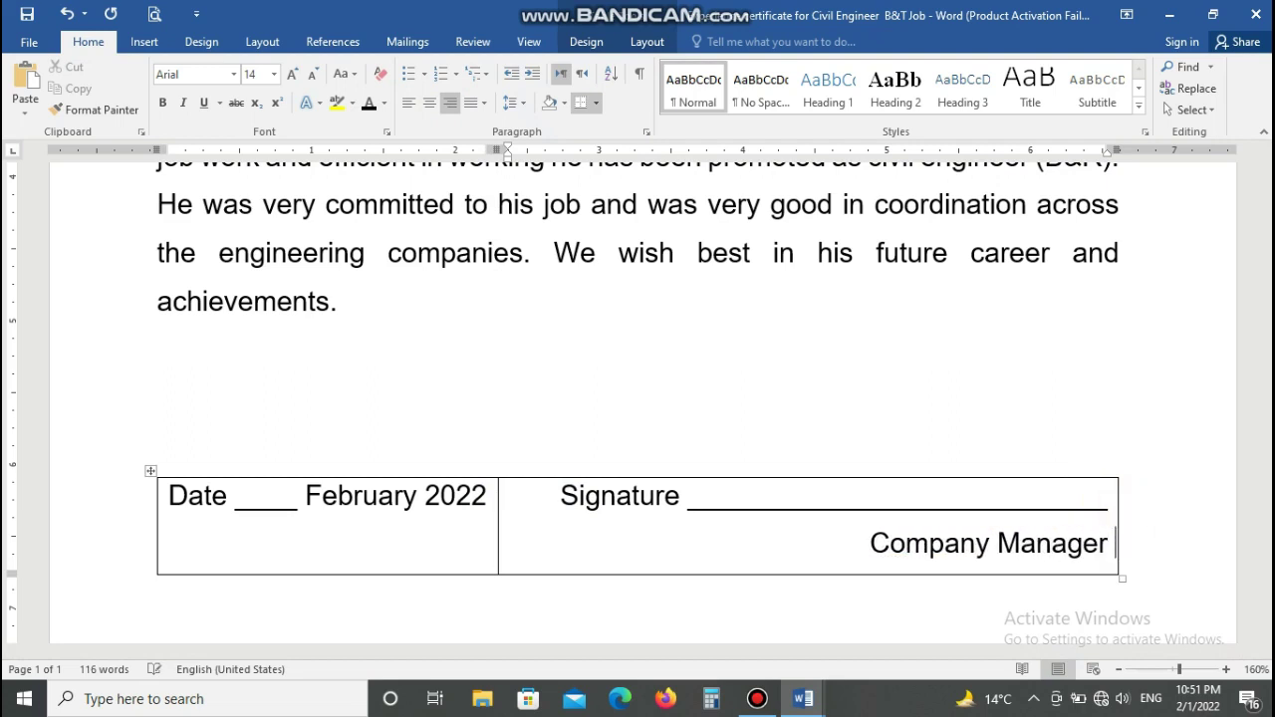
{"action": "type", "text": "Name"}
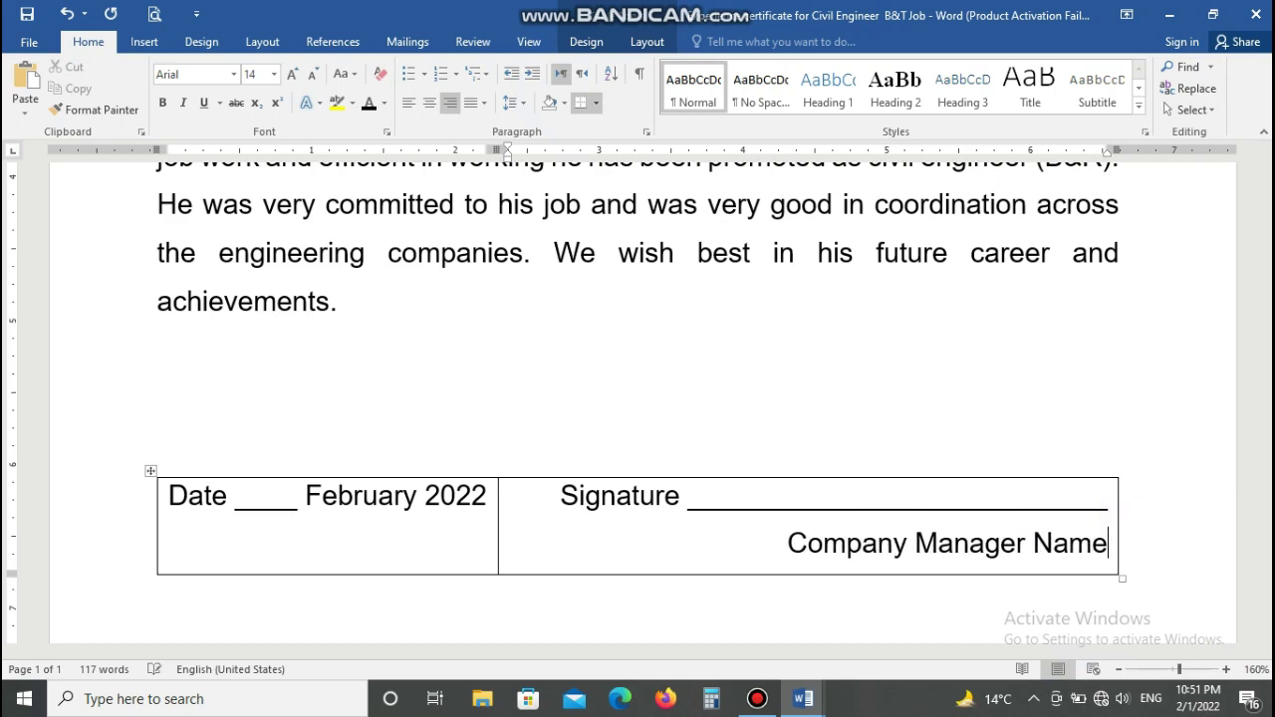
{"action": "type", "text": ", Nazir"}
{"action": "key", "text": "BackSpace"}
{"action": "key", "text": "BackSpace"}
{"action": "key", "text": "BackSpace"}
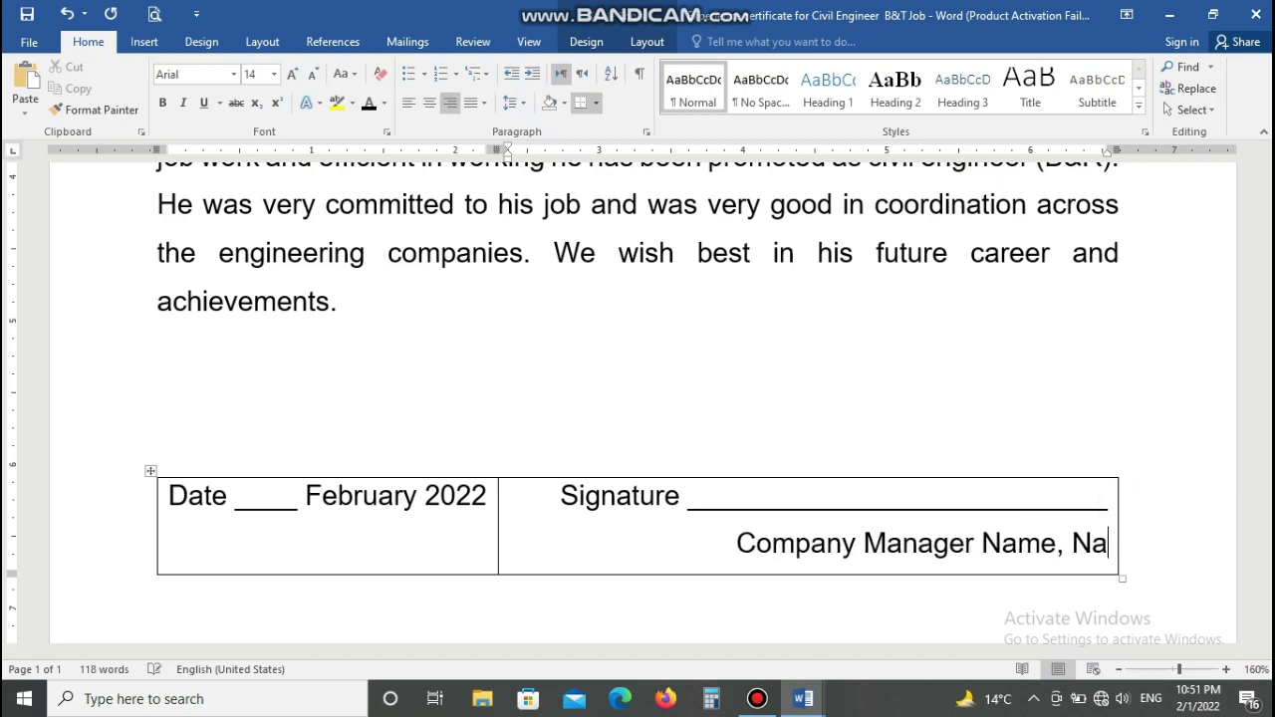
{"action": "key", "text": "BackSpace"}
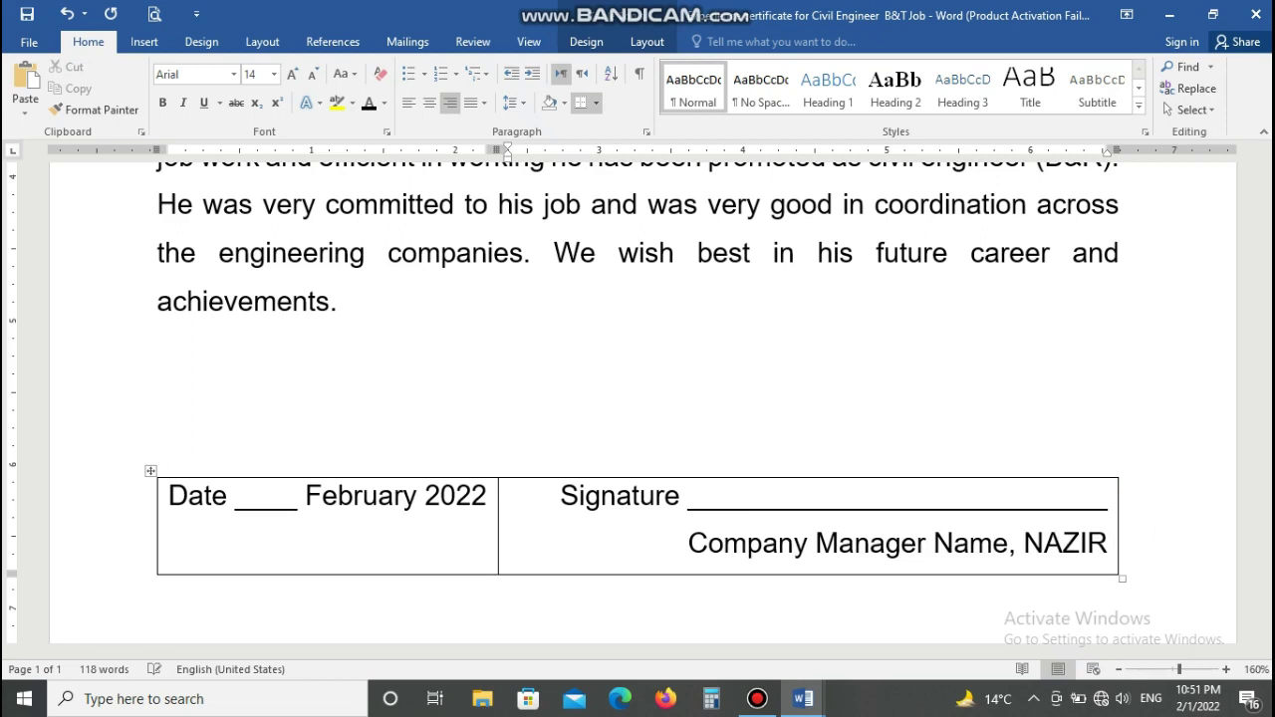
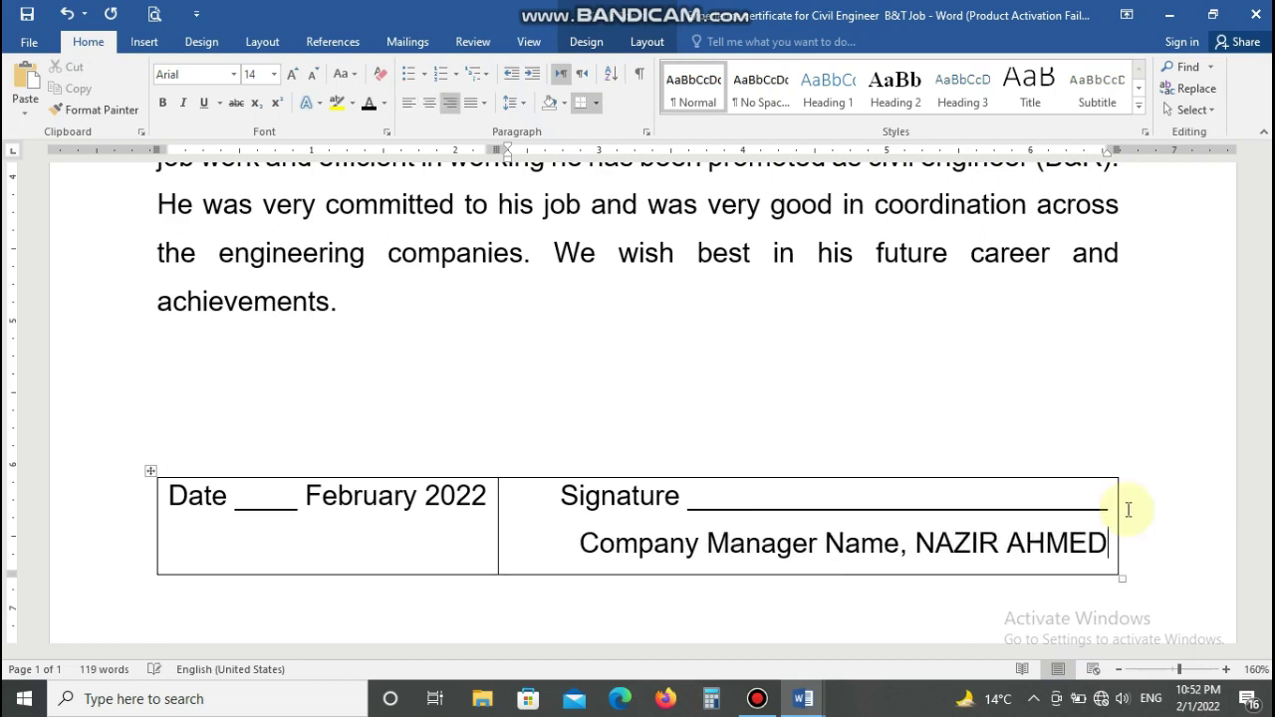
{"action": "left_click_drag", "start_coordinate": [914, 543], "coordinate": [1108, 542]}
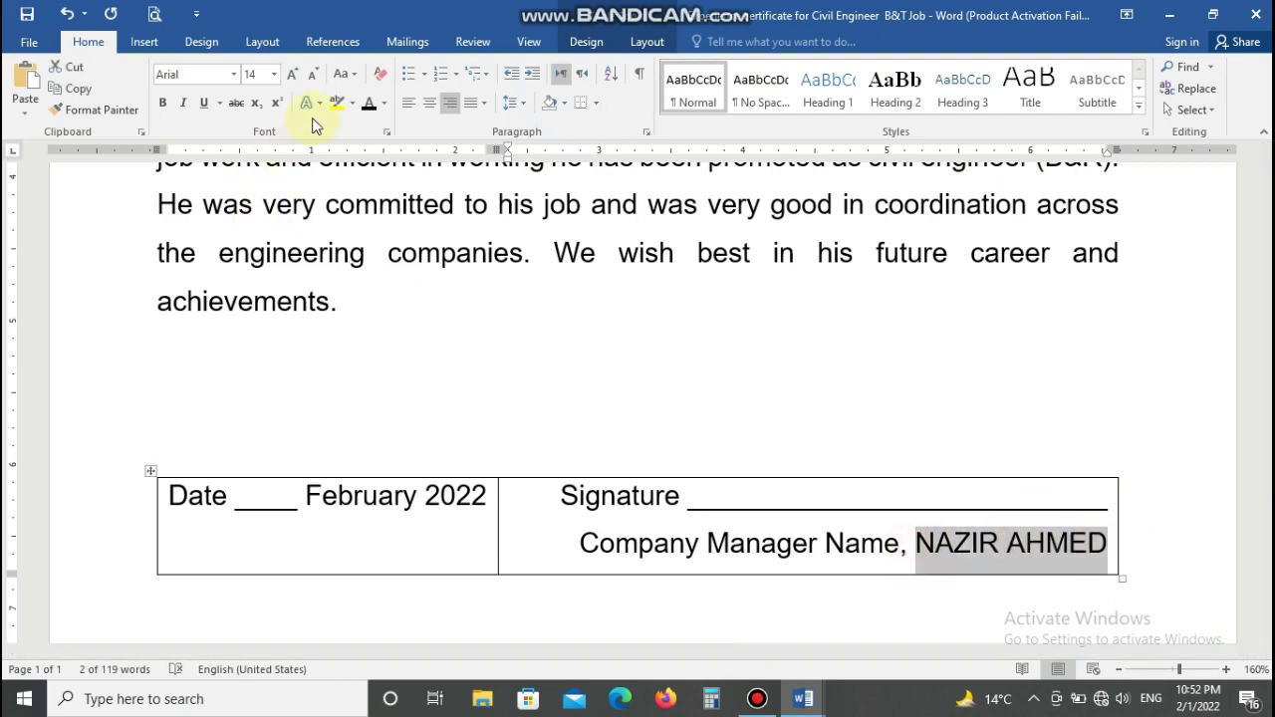
Step: Bold the manager's name and remove all borders from the date and signature table
{"action": "left_click", "coordinate": [160, 104]}
{"action": "left_click", "coordinate": [586, 464]}
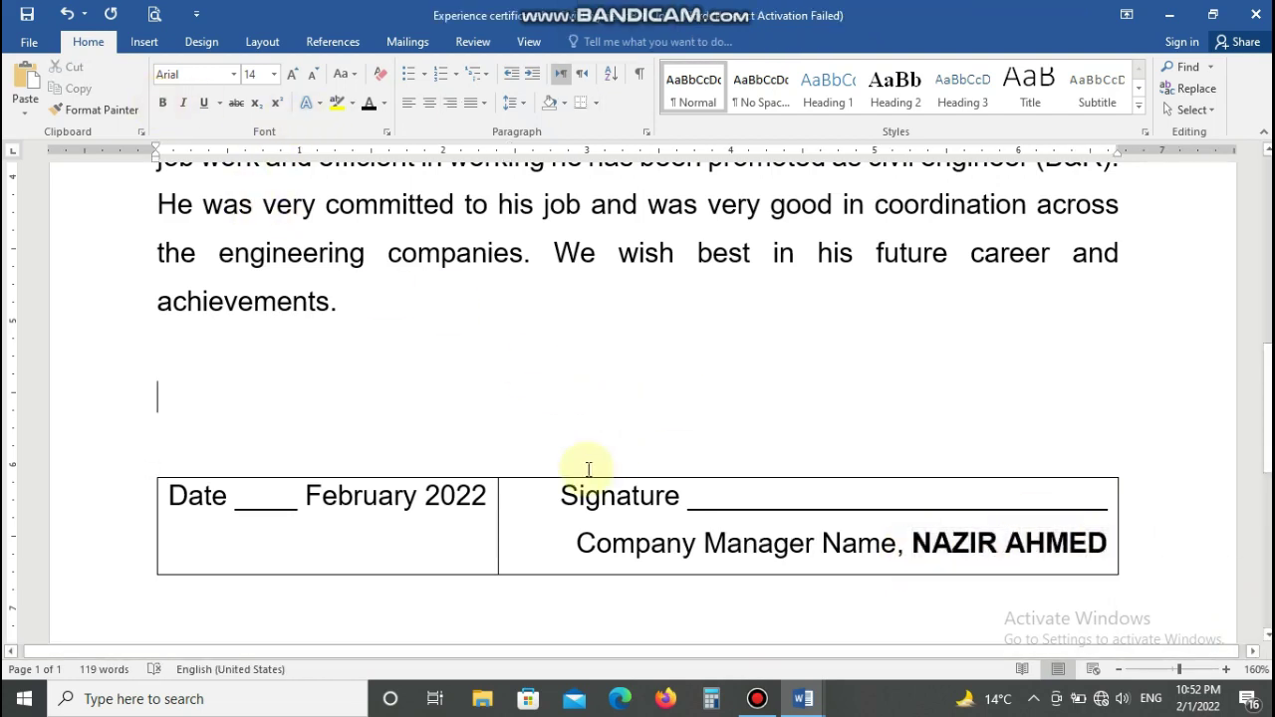
{"action": "left_click", "coordinate": [150, 470]}
{"action": "left_click", "coordinate": [595, 102]}
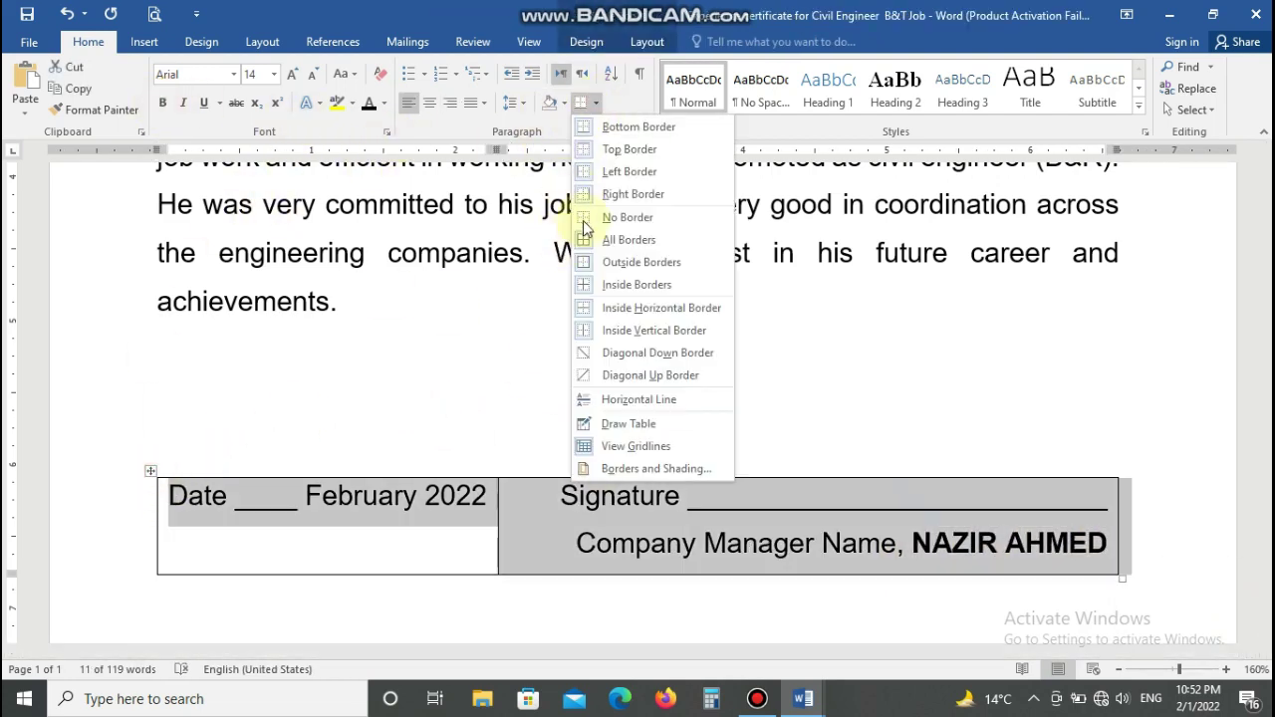
{"action": "left_click", "coordinate": [588, 216]}
Step: Add blank lines above the date and signature table
{"action": "left_click", "coordinate": [480, 369]}
{"action": "scroll", "coordinate": [476, 401], "scroll_direction": "down", "scroll_amount": 5}
{"action": "scroll", "coordinate": [468, 383], "scroll_direction": "up", "scroll_amount": 5}
{"action": "key", "text": "Return"}
{"action": "key", "text": "Return"}
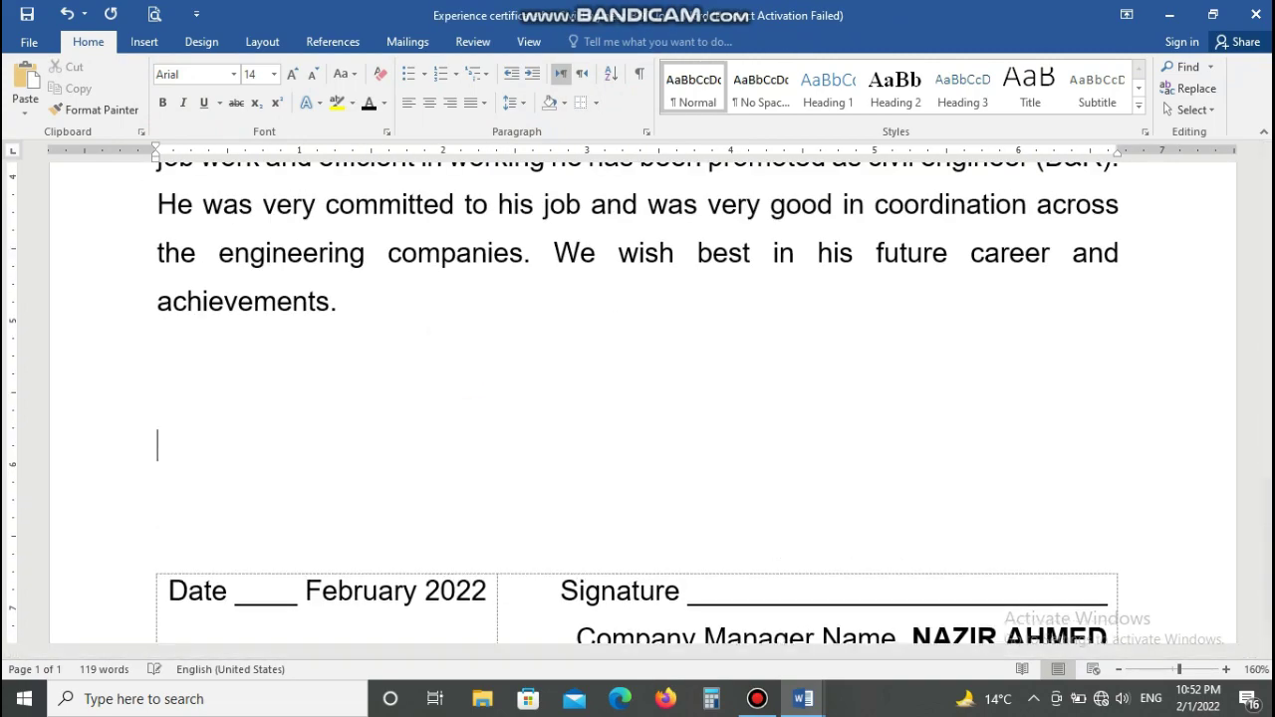
{"action": "scroll", "coordinate": [551, 353], "scroll_direction": "down", "scroll_amount": 1}
{"action": "scroll", "coordinate": [551, 352], "scroll_direction": "up", "scroll_amount": 15}
Step: Preview the finished certificate in Print Preview, then return to editing
{"action": "left_click", "coordinate": [155, 14]}
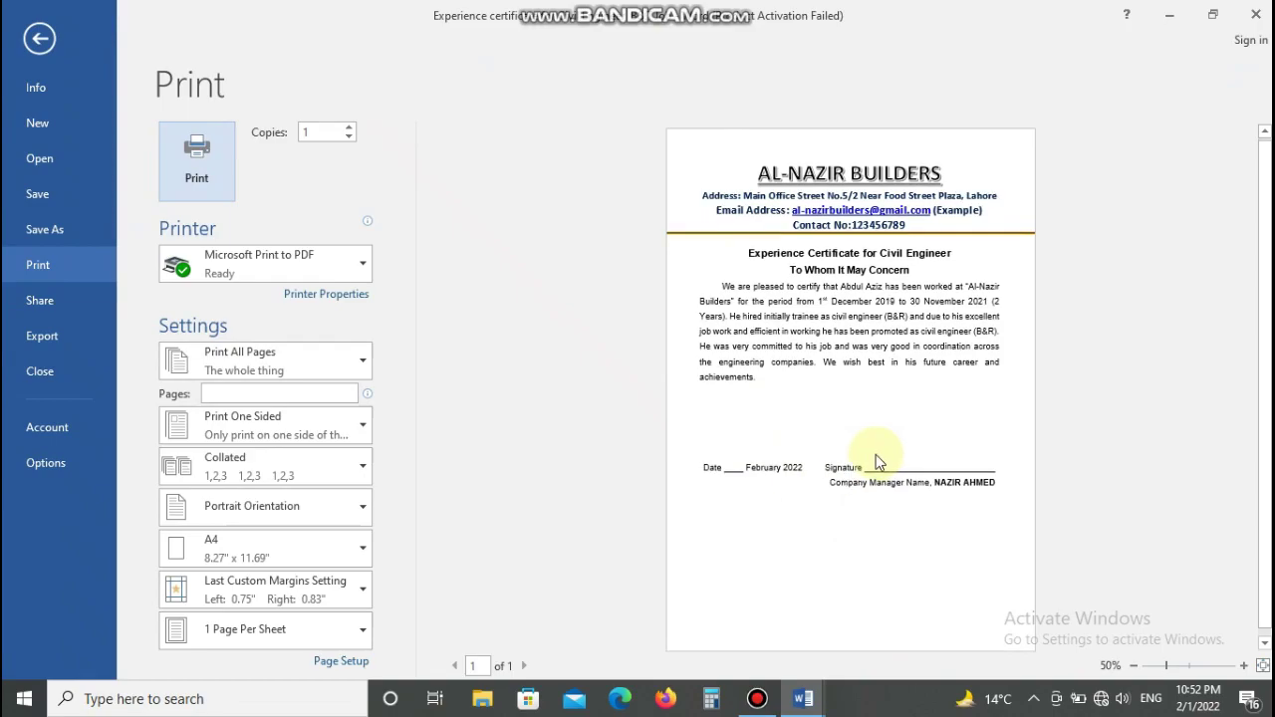
{"action": "left_click", "coordinate": [40, 38]}
{"action": "scroll", "coordinate": [521, 347], "scroll_direction": "up", "scroll_amount": 5}
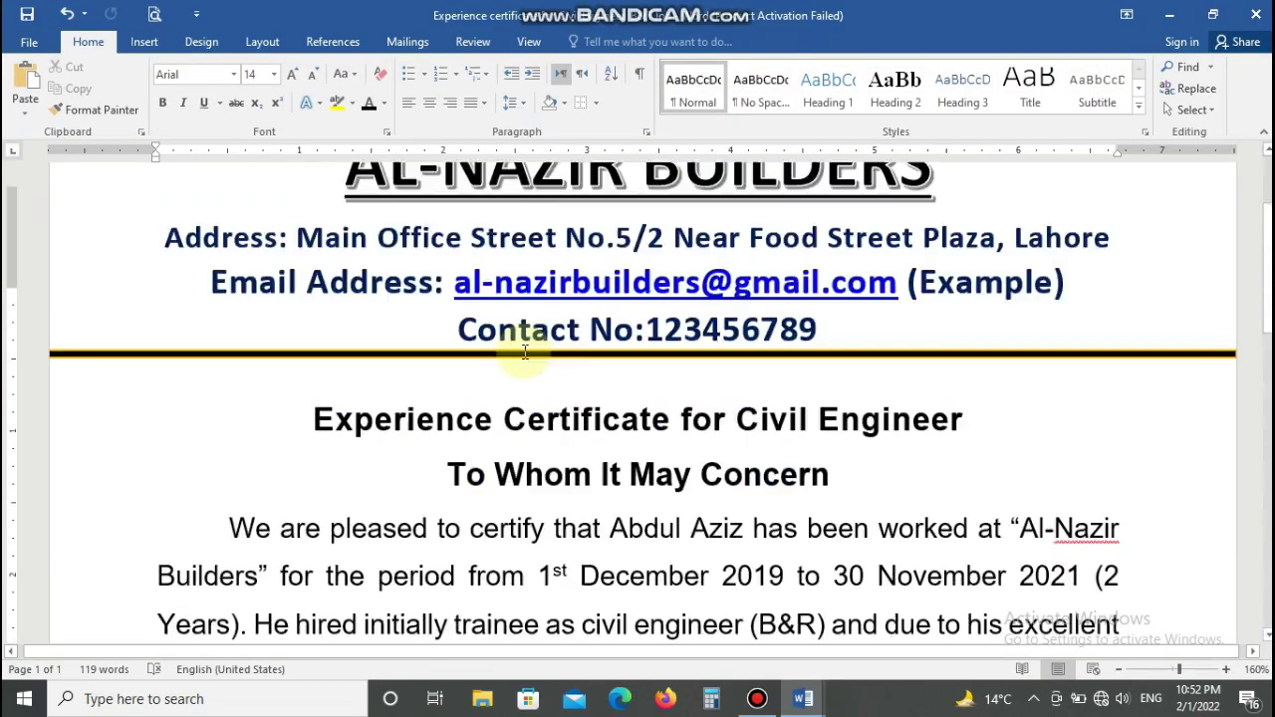
{"action": "left_click", "coordinate": [618, 359]}
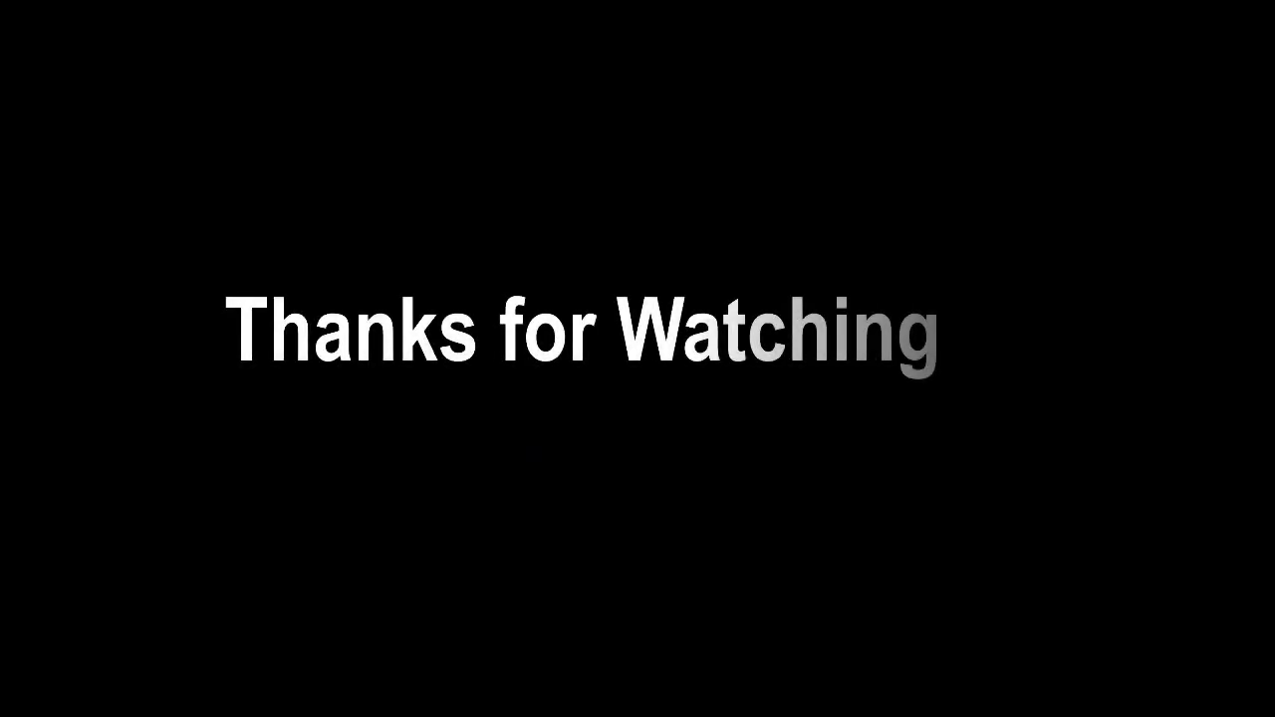